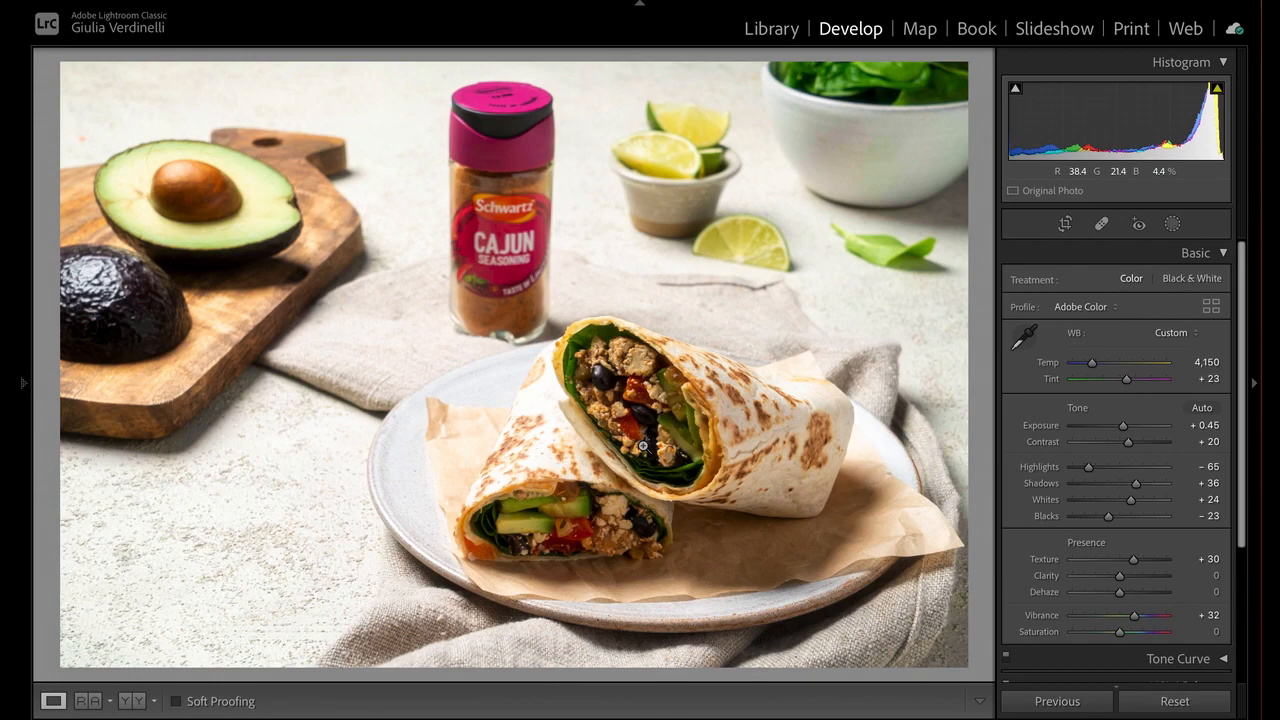
Create a new brush mask and paint it over the filling of the upper wrap at brush size 11.
left_click(1174, 226)
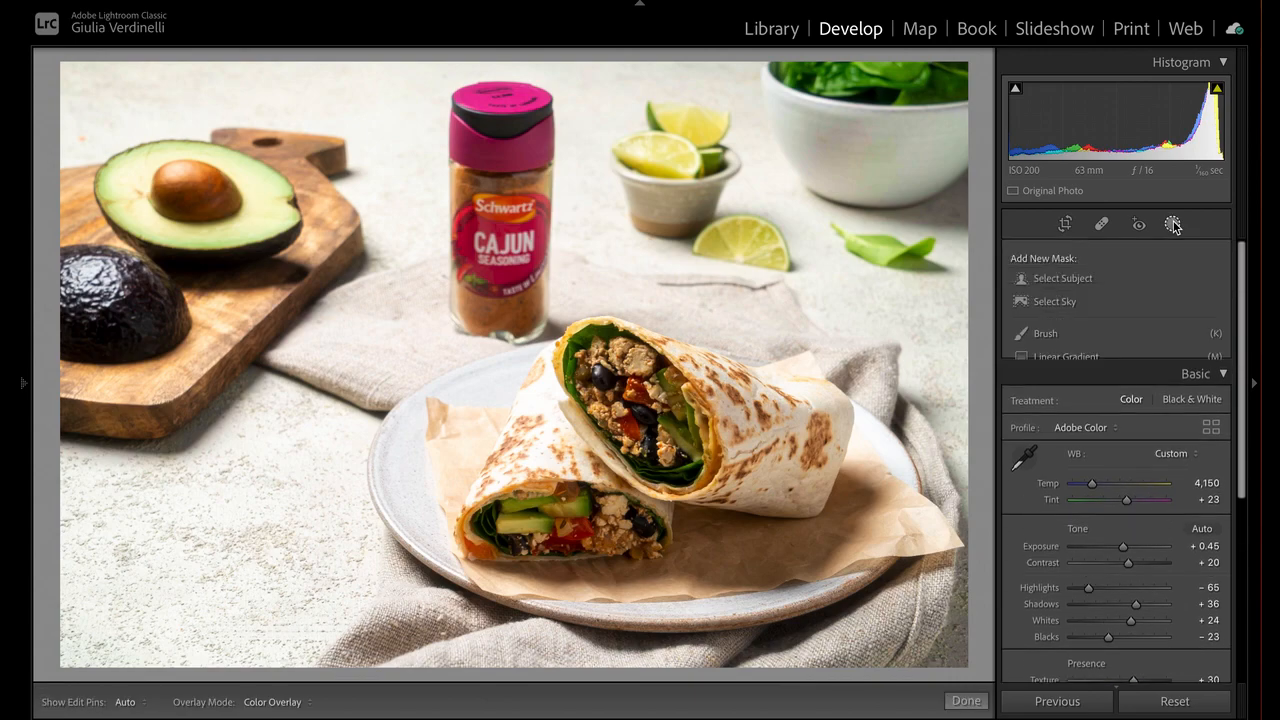
left_click(1051, 337)
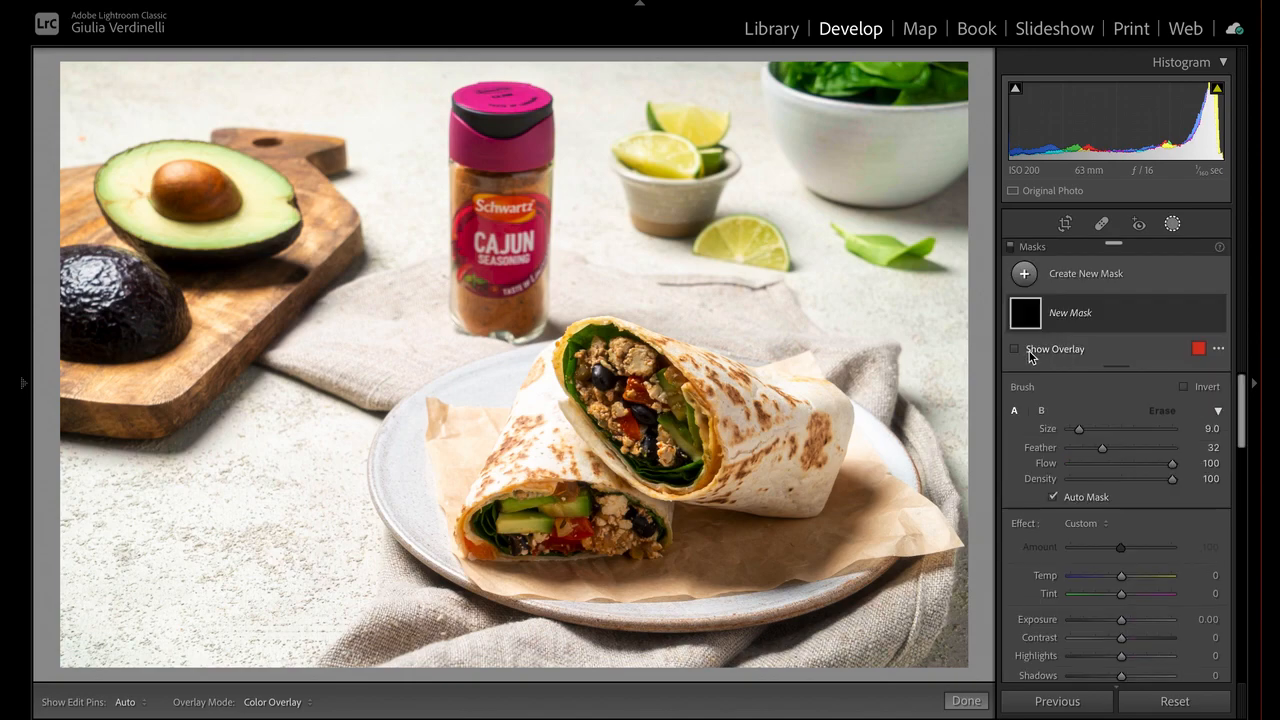
key("]")
key("]")
mouse_move(638, 376)
left_mouse_down()
mouse_move(596, 347)
mouse_move(584, 374)
mouse_move(596, 402)
mouse_move(638, 447)
mouse_move(683, 453)
mouse_move(666, 378)
mouse_move(682, 446)
mouse_move(609, 382)
mouse_move(654, 388)
mouse_move(644, 363)
mouse_move(604, 346)
mouse_move(578, 368)
mouse_move(591, 387)
mouse_move(581, 376)
mouse_move(577, 354)
mouse_move(612, 330)
left_mouse_up()
key("super+equal")
key("super+equal")
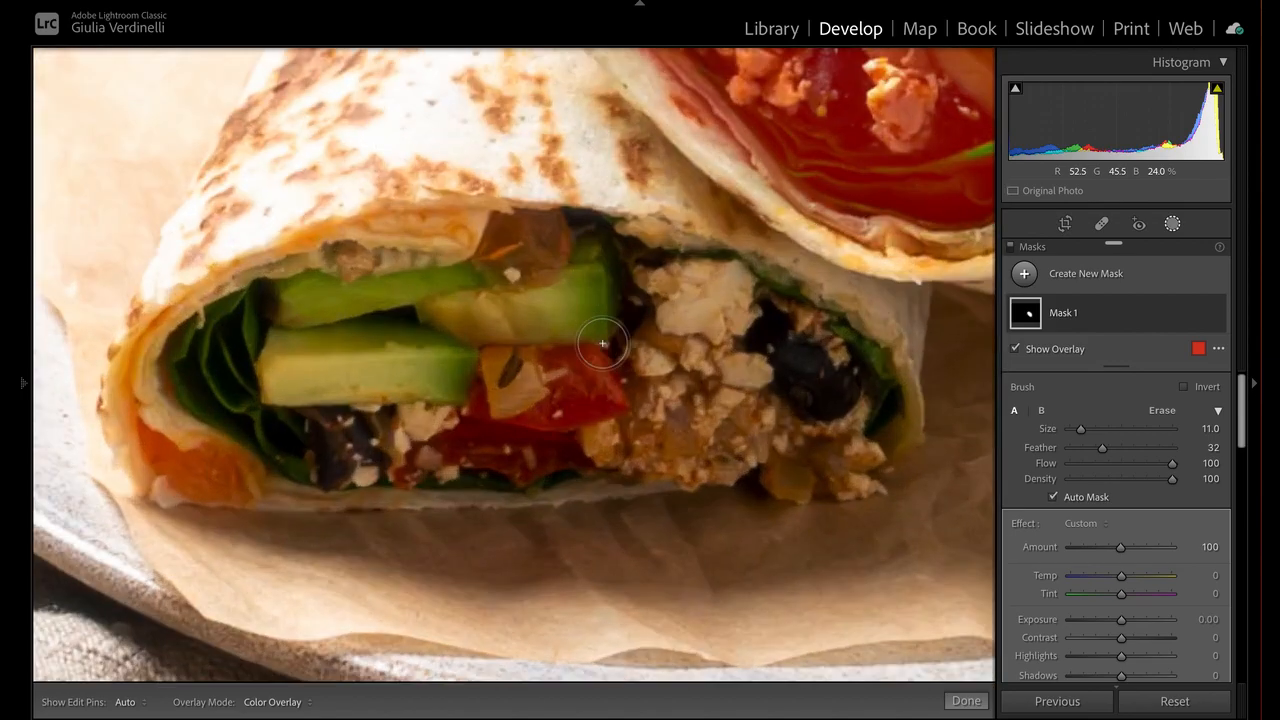
left_click_drag(668, 240, 548, 532)
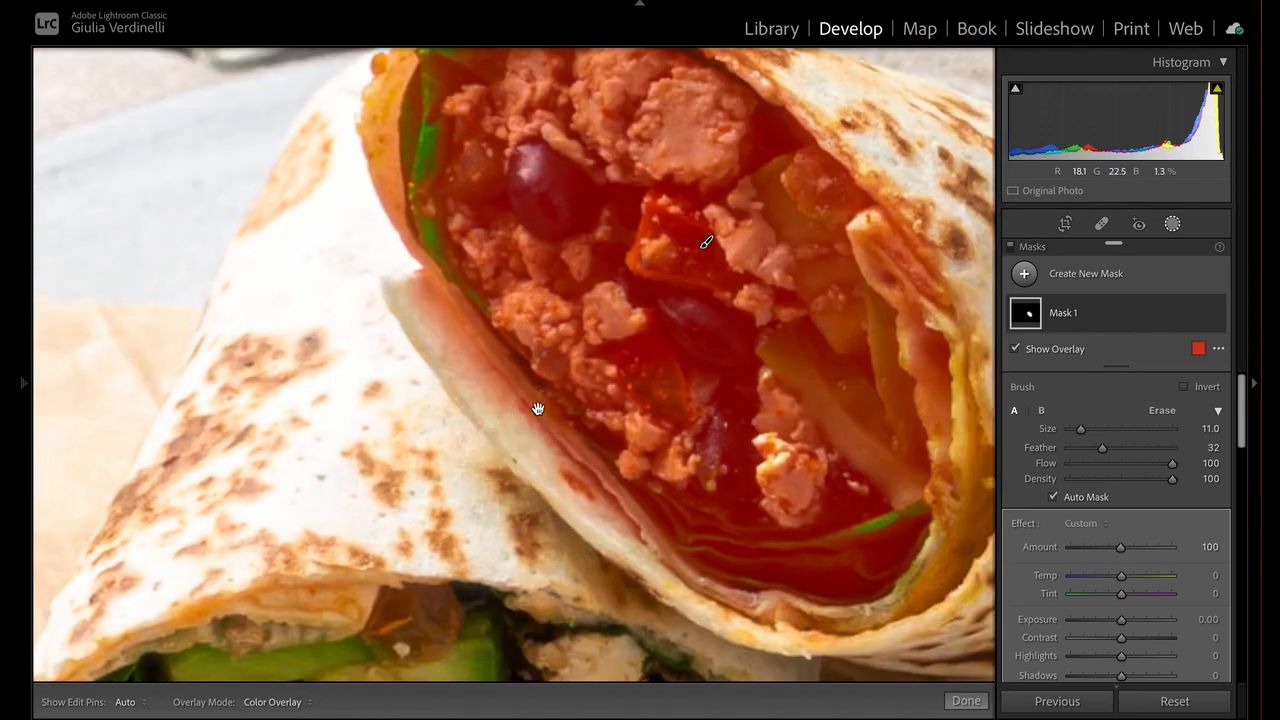
key("super+minus")
mouse_move(461, 140)
left_mouse_down()
mouse_move(403, 171)
mouse_move(370, 231)
mouse_move(380, 340)
mouse_move(448, 432)
mouse_move(383, 300)
mouse_move(471, 186)
left_mouse_up()
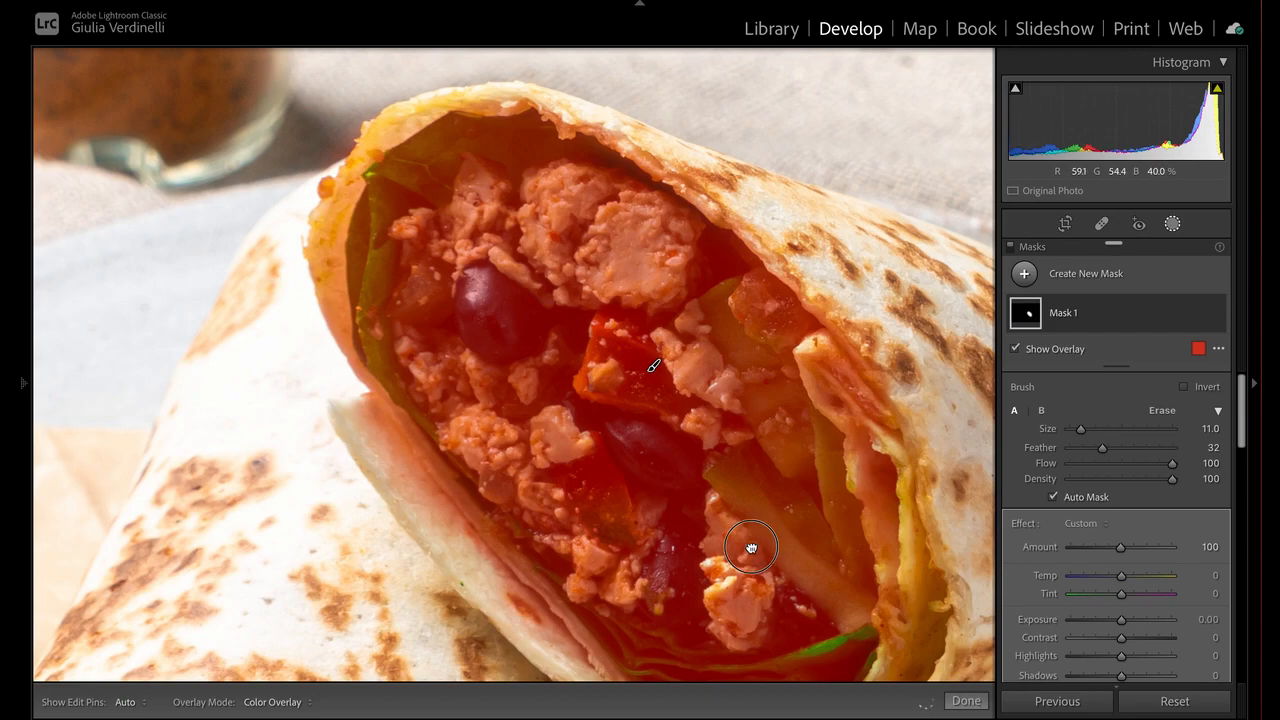
key("super+equal")
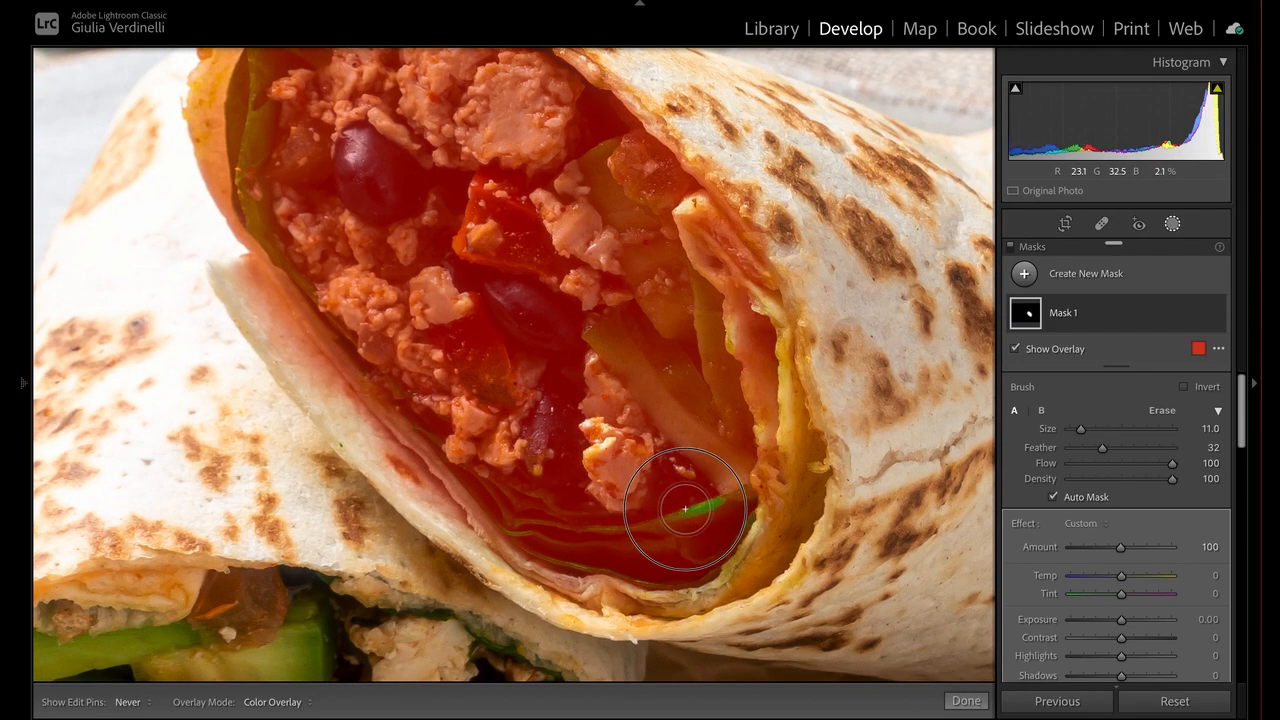
Extend the brush mask over the filling of the lower wrap using a larger brush of size 22.
mouse_move(523, 414)
left_mouse_down()
mouse_move(811, 202)
mouse_move(871, 92)
left_mouse_up()
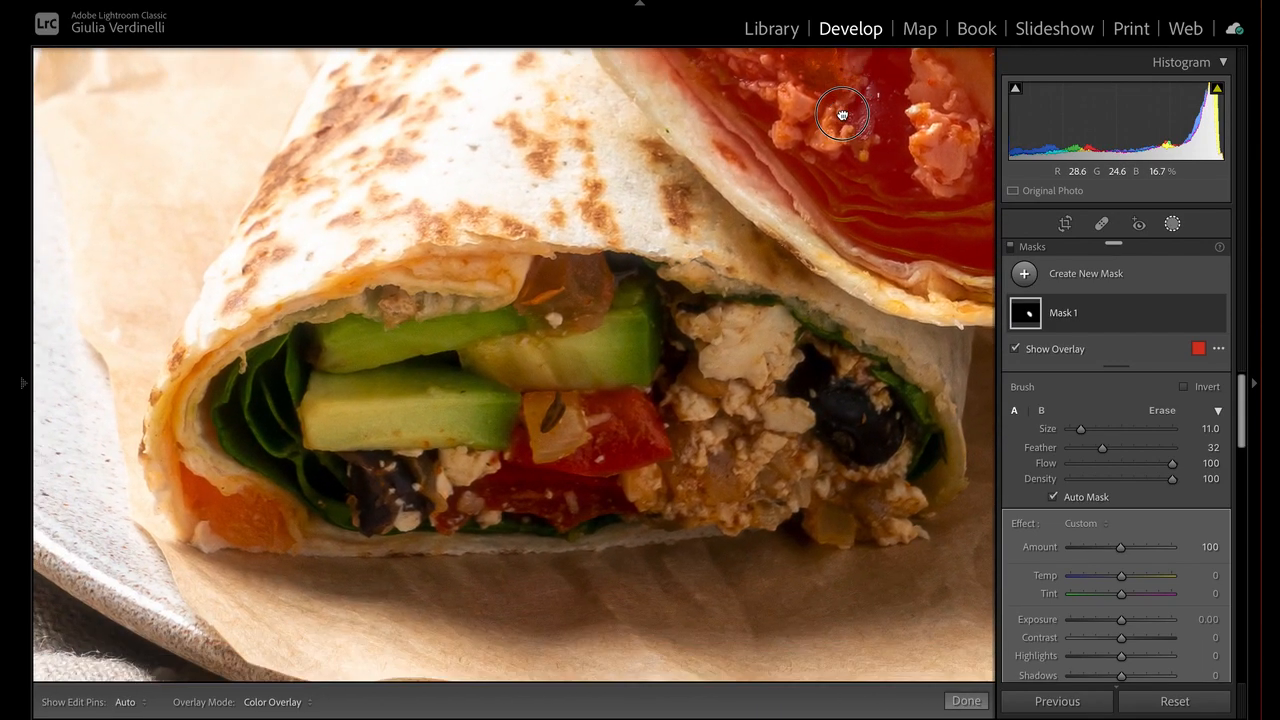
key("bracketright")
key("bracketright")
mouse_move(553, 427)
left_mouse_down()
mouse_move(674, 381)
mouse_move(838, 414)
mouse_move(501, 389)
mouse_move(527, 345)
mouse_move(591, 328)
mouse_move(743, 369)
mouse_move(569, 305)
mouse_move(432, 330)
mouse_move(285, 413)
mouse_move(310, 373)
mouse_move(261, 408)
mouse_move(367, 472)
mouse_move(537, 448)
mouse_move(361, 469)
mouse_move(253, 422)
mouse_move(289, 474)
mouse_move(358, 489)
mouse_move(738, 462)
mouse_move(427, 496)
mouse_move(726, 506)
mouse_move(841, 476)
mouse_move(873, 451)
mouse_move(852, 423)
mouse_move(888, 470)
mouse_move(825, 495)
mouse_move(782, 490)
mouse_move(861, 451)
mouse_move(849, 414)
mouse_move(773, 358)
mouse_move(876, 423)
left_mouse_up()
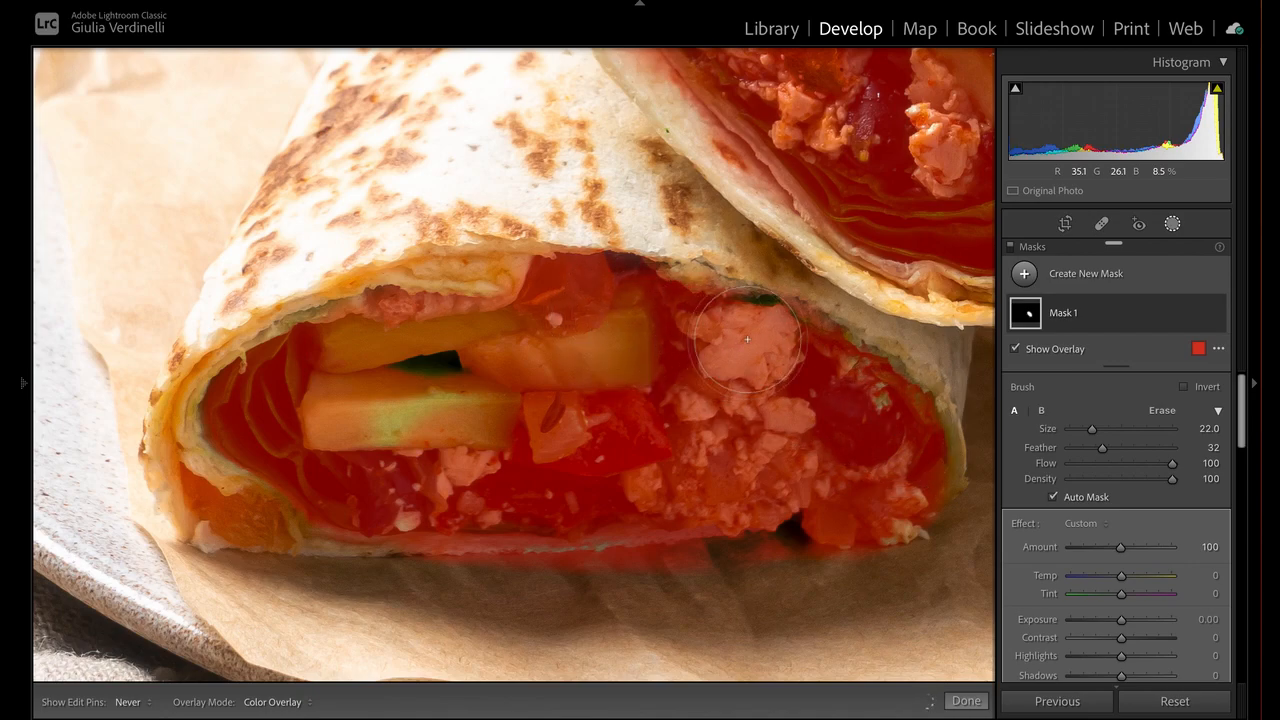
mouse_move(455, 352)
left_mouse_down()
mouse_move(263, 374)
mouse_move(452, 318)
mouse_move(284, 384)
mouse_move(240, 440)
mouse_move(320, 480)
mouse_move(255, 400)
mouse_move(205, 490)
mouse_move(434, 496)
mouse_move(636, 420)
mouse_move(584, 346)
mouse_move(583, 486)
left_mouse_up()
Erase the mask spill on the paper along the lower wrap's bottom edge, and hide the mask overlay.
key("h")
key("bracketleft")
key("bracketleft")
key("bracketleft")
key("bracketleft")
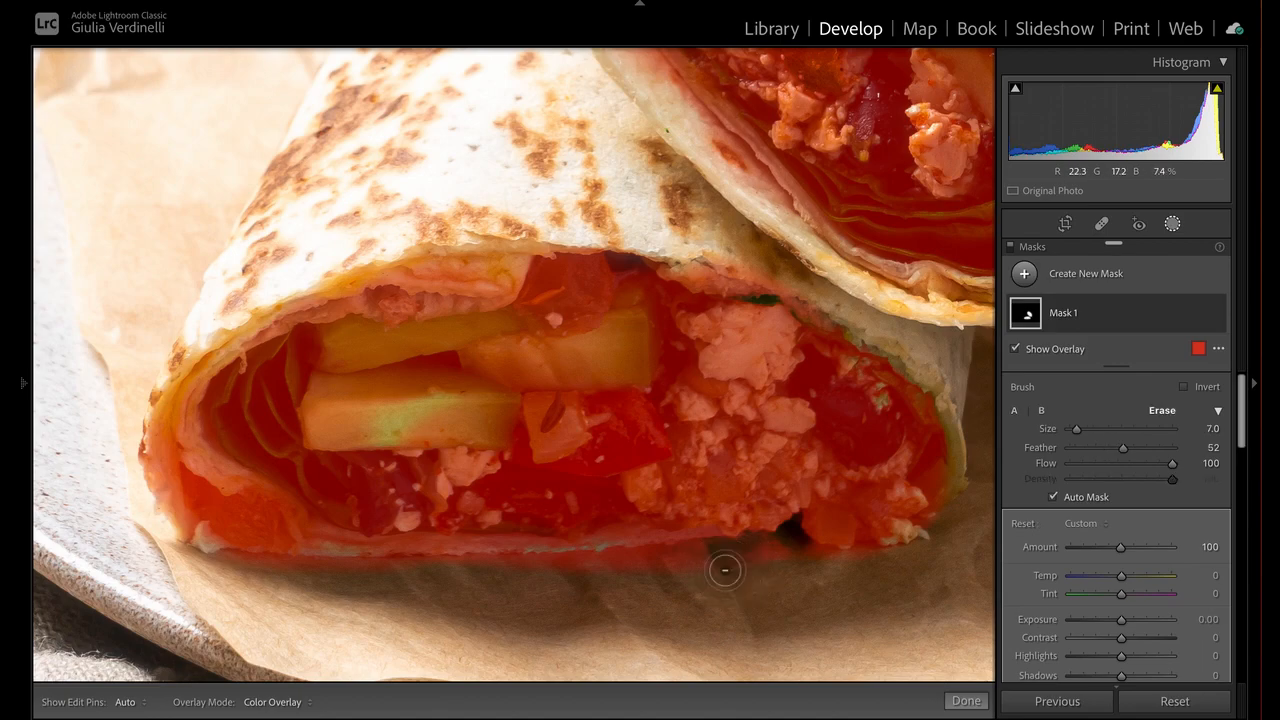
key("h")
key("alt")
mouse_move(694, 566)
left_mouse_down()
mouse_move(315, 572)
mouse_move(251, 557)
left_mouse_up()
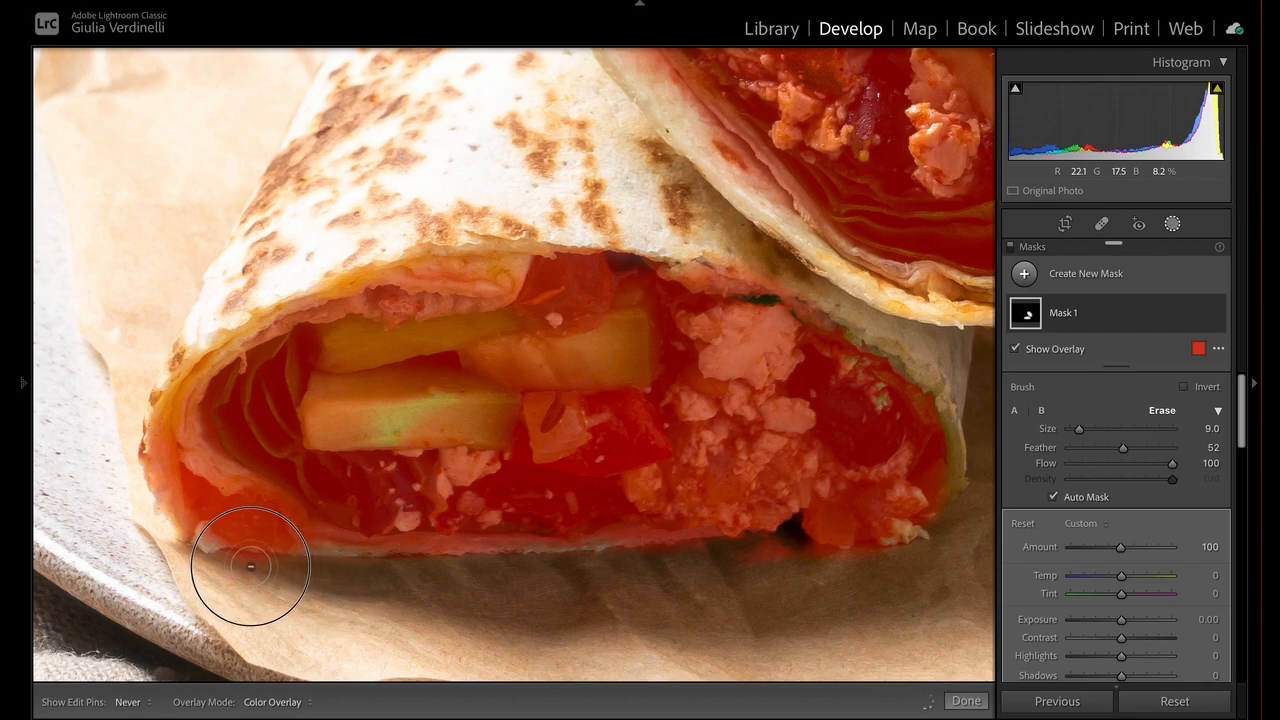
left_click_drag(912, 558, 732, 558)
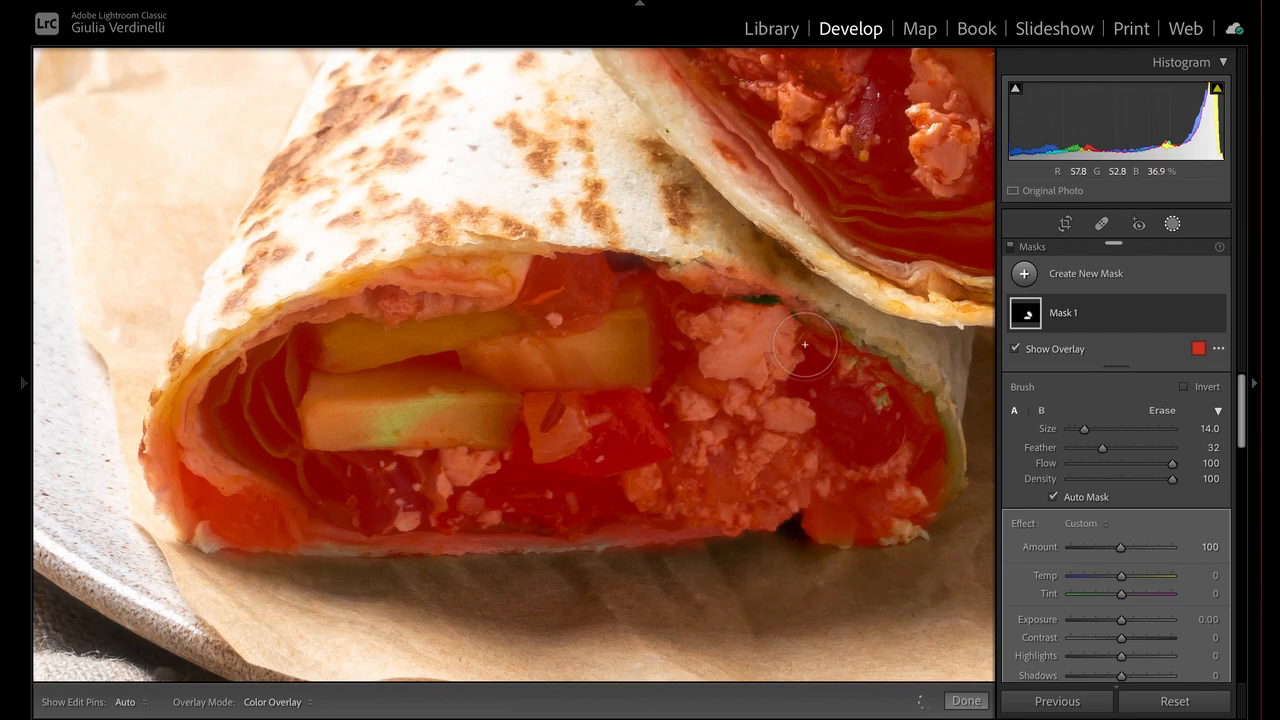
key("z")
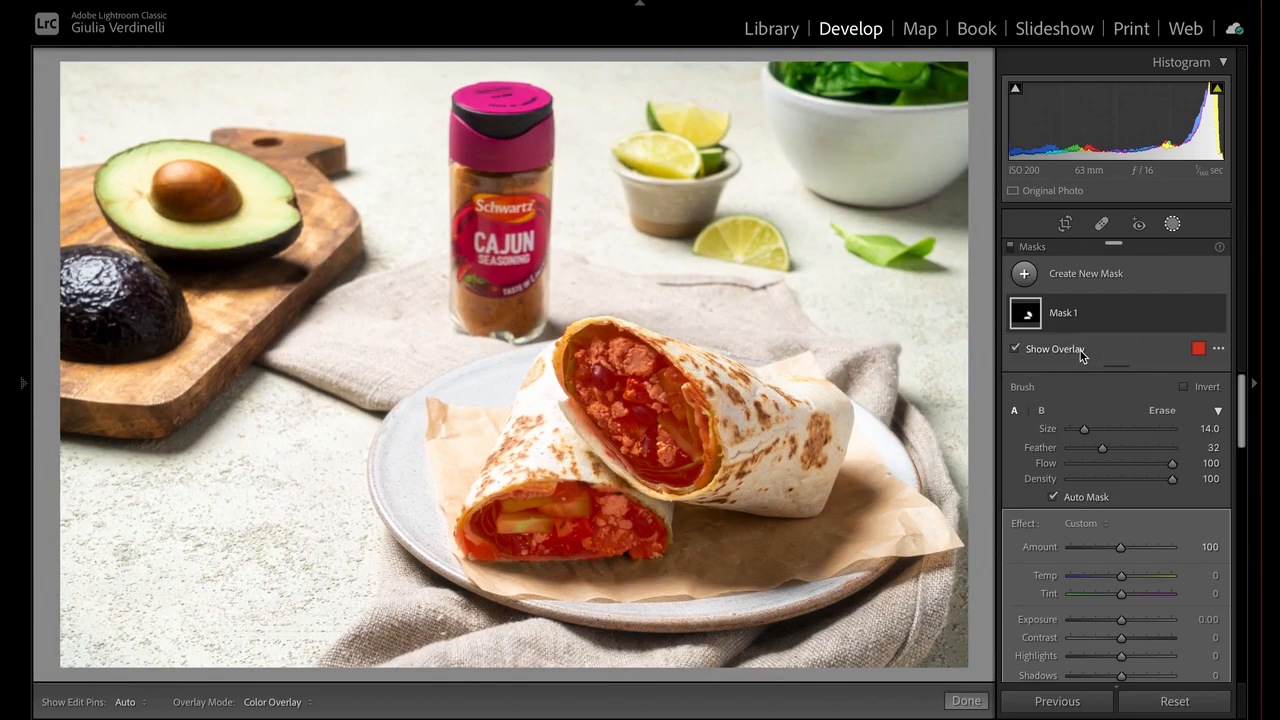
left_click(1015, 350)
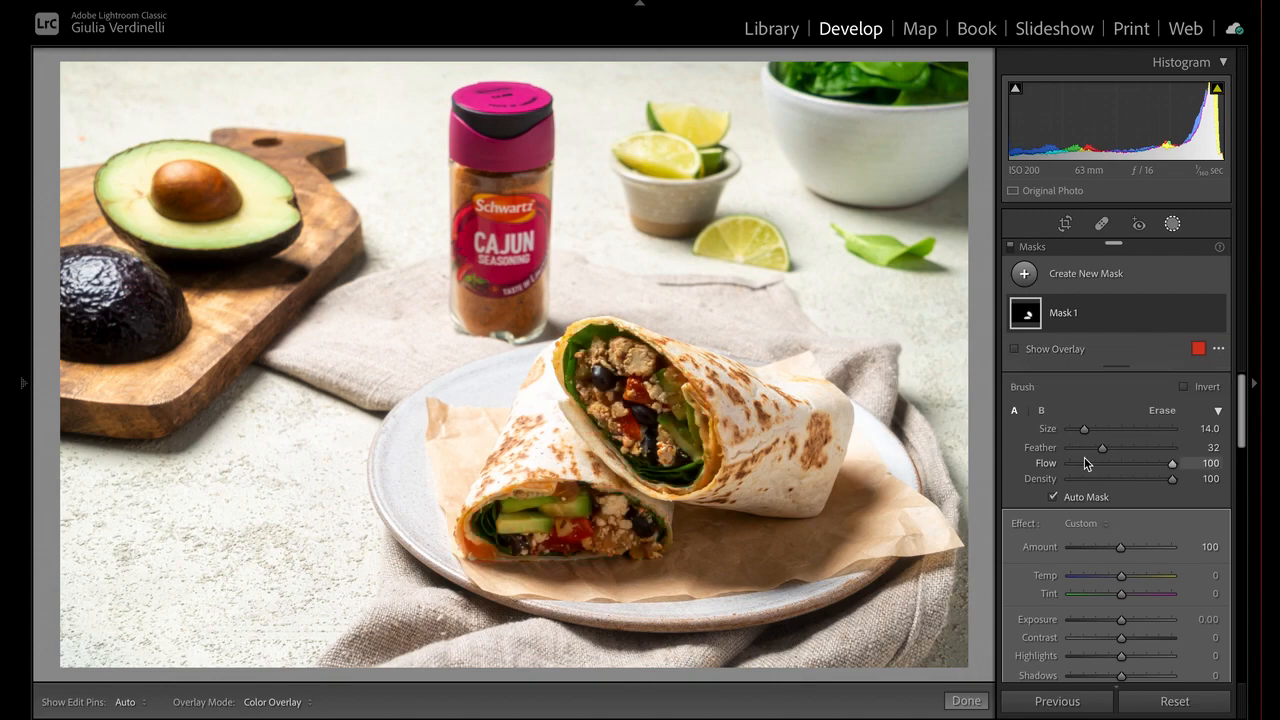
Set the filling mask's Exposure to 0.58.
scroll(1084, 457, "down", 3)
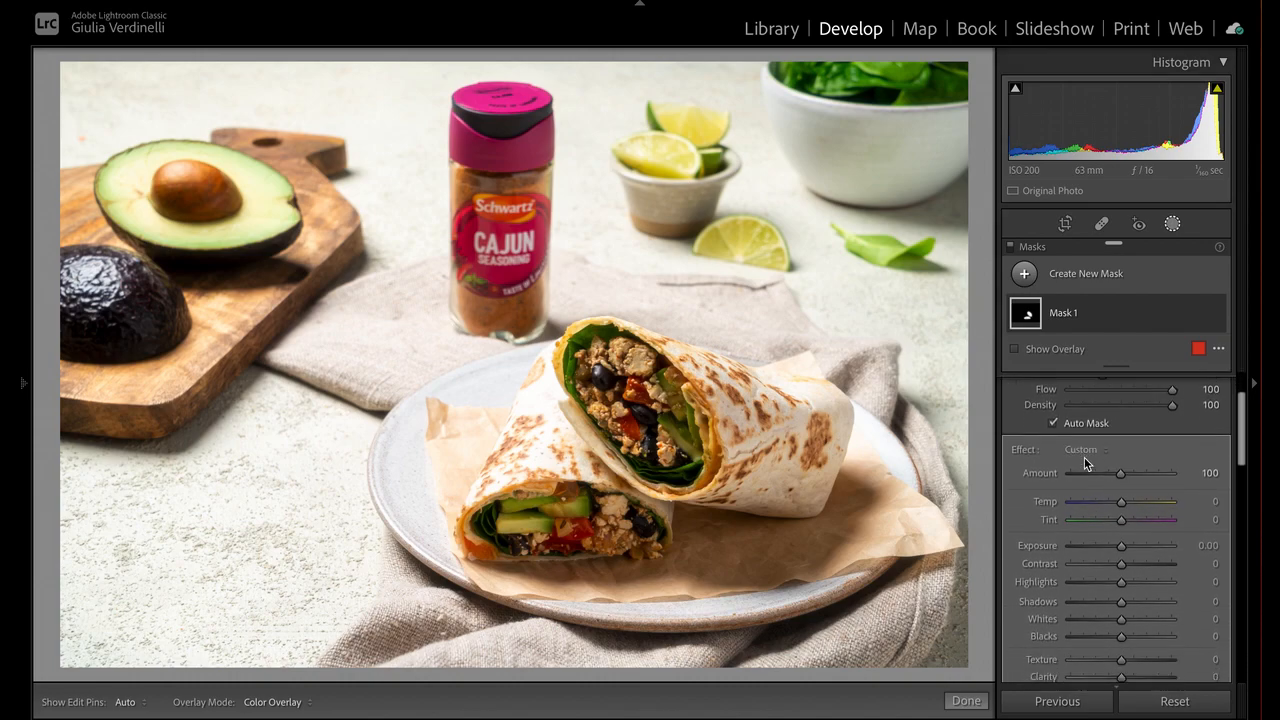
scroll(1084, 457, "down", 3)
scroll(1084, 457, "up", 2)
scroll(1084, 457, "down", 2)
scroll(1084, 457, "up", 2)
scroll(1084, 457, "up", 1)
scroll(1084, 457, "down", 1)
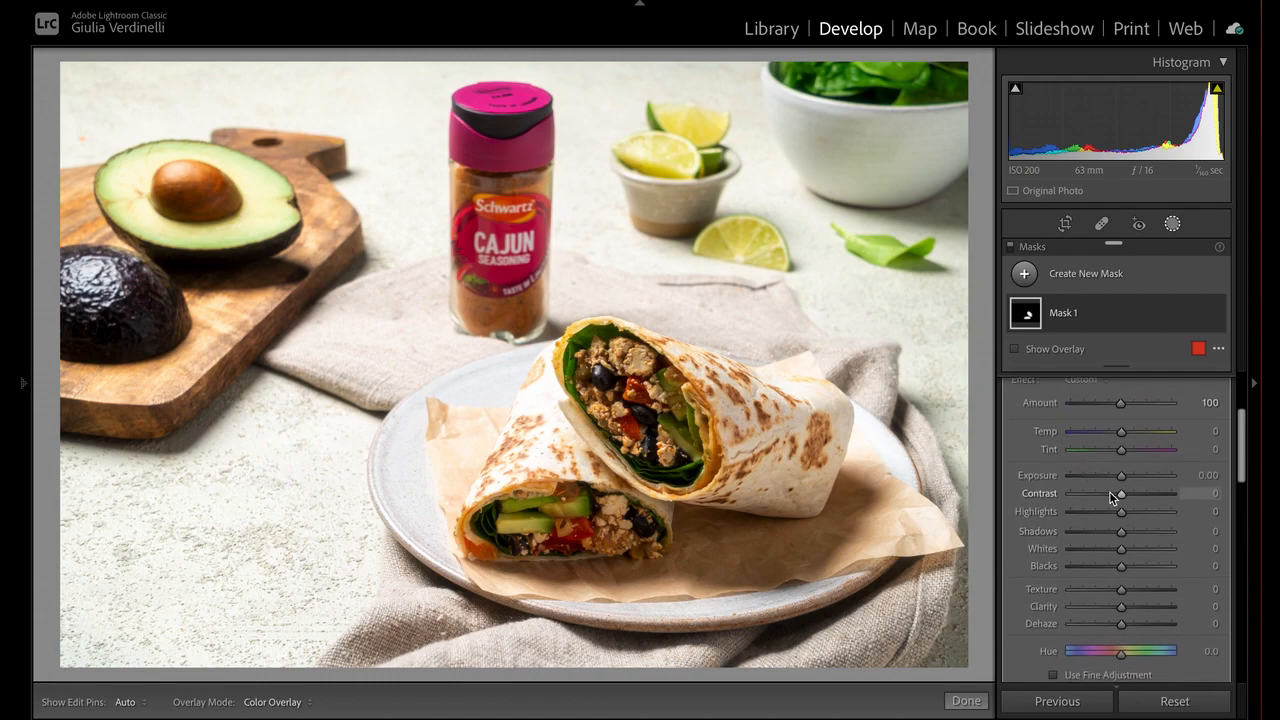
left_click_drag(1121, 481, 1145, 485)
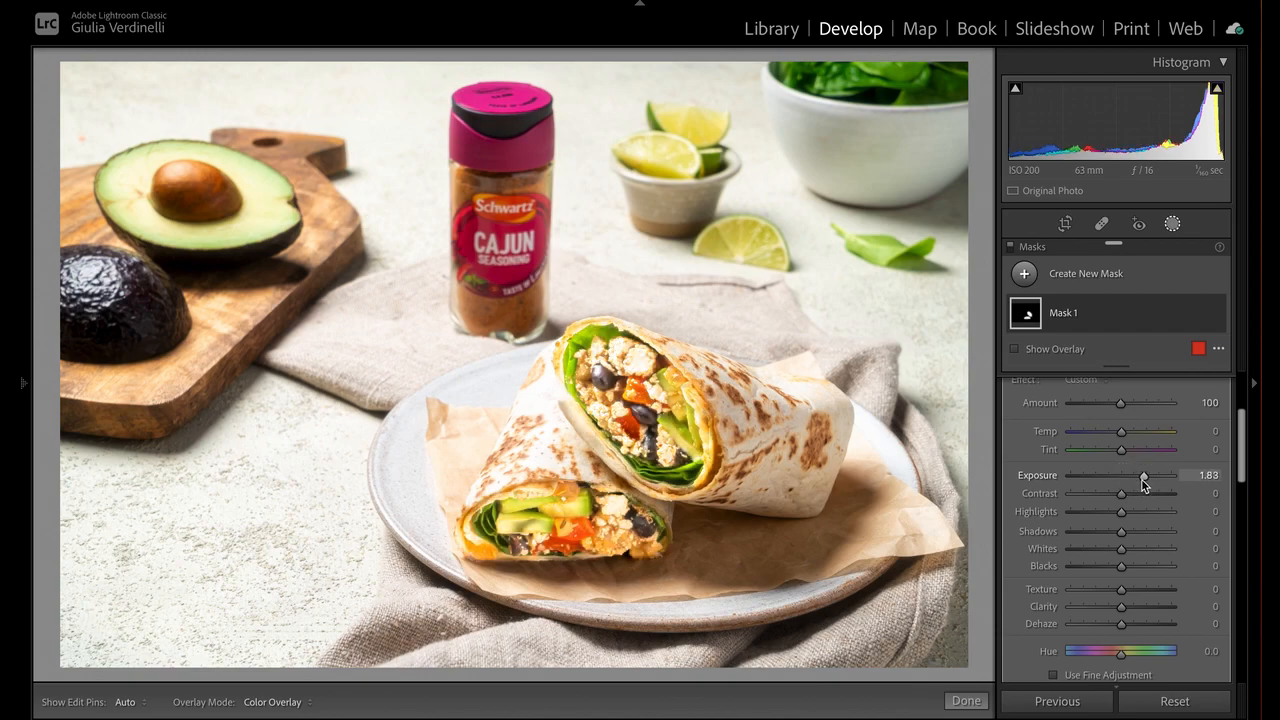
double_click(1142, 480)
left_click_drag(1122, 481, 1128, 483)
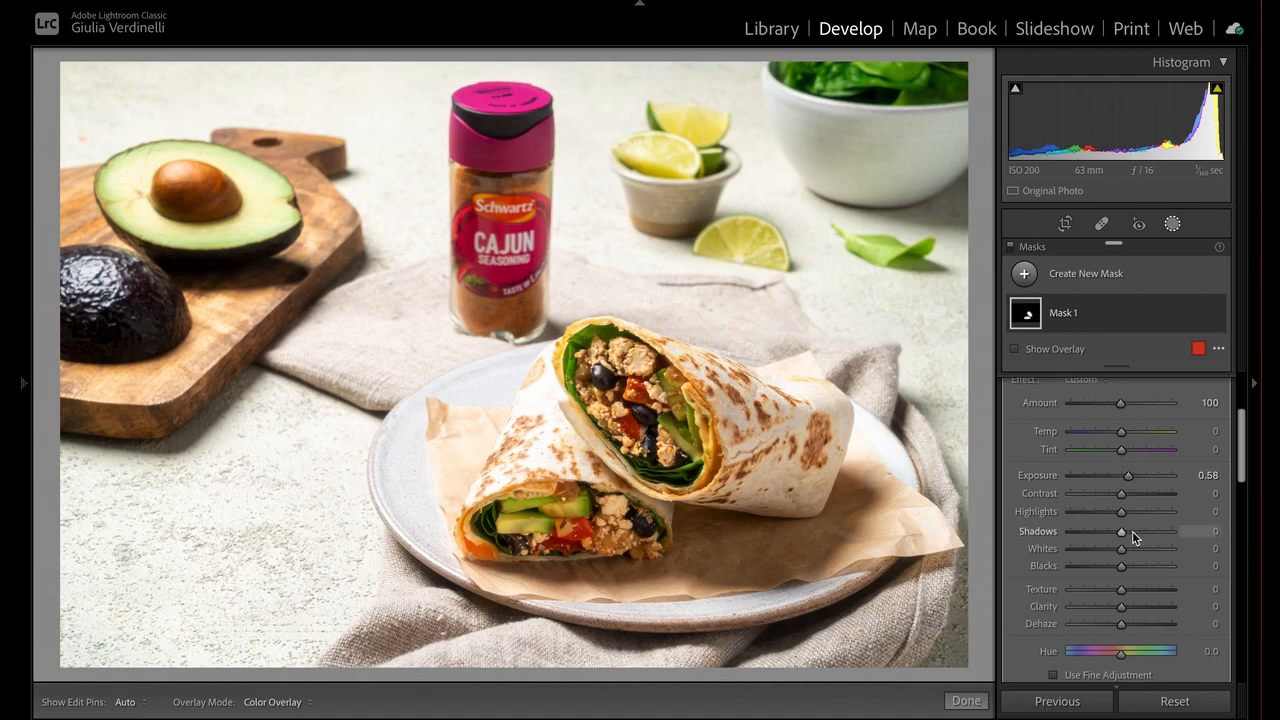
Set the filling mask's Shadows to 12 and Whites to 20.
left_click_drag(1125, 537, 1152, 537)
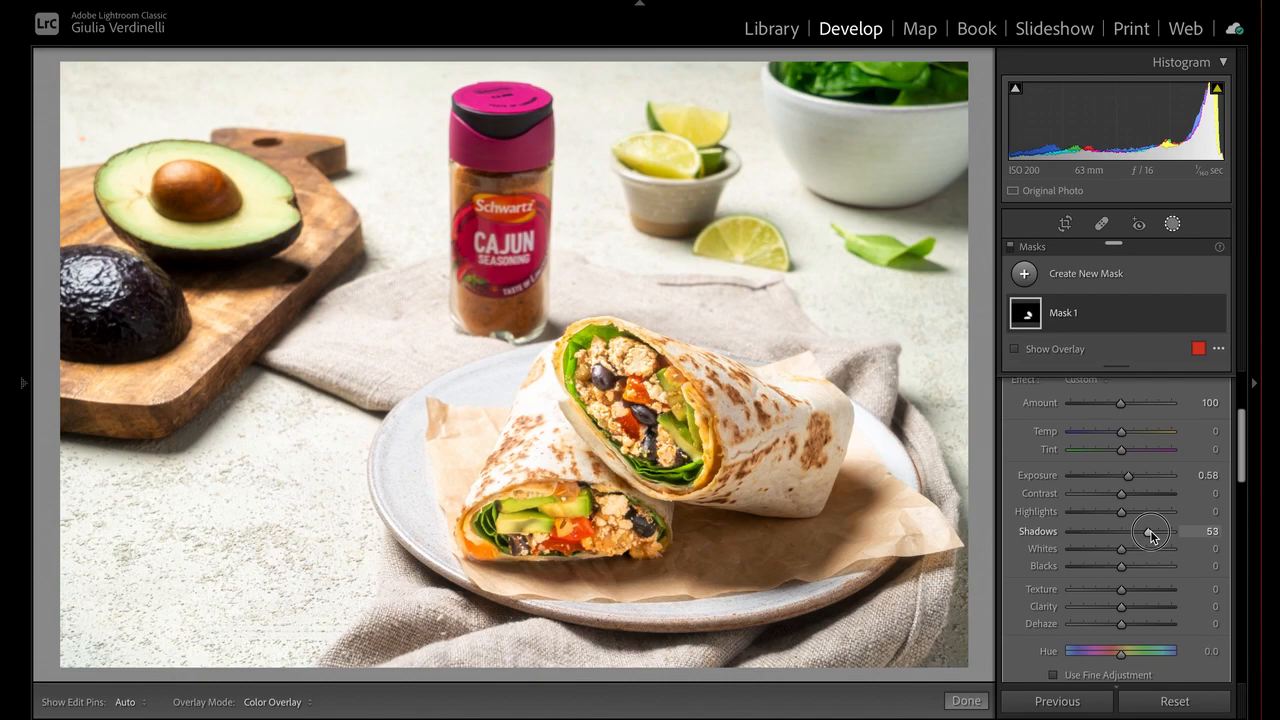
double_click(1150, 530)
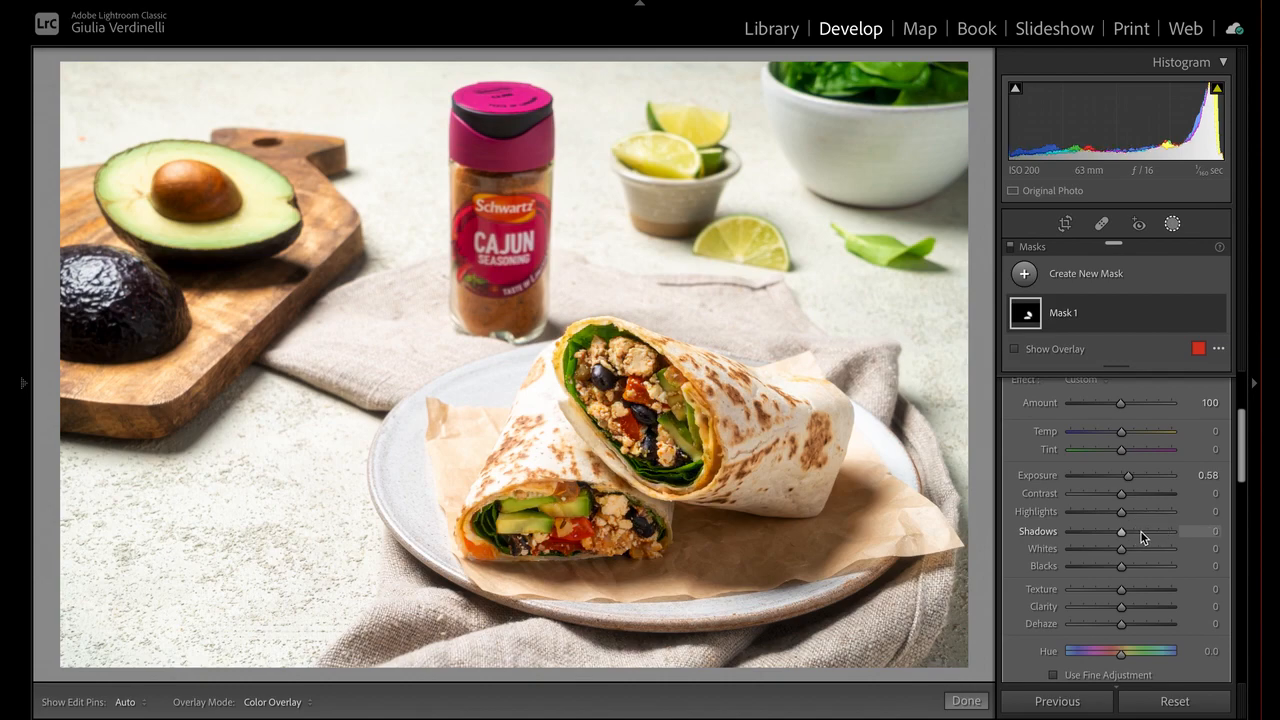
left_click_drag(1125, 537, 1132, 555)
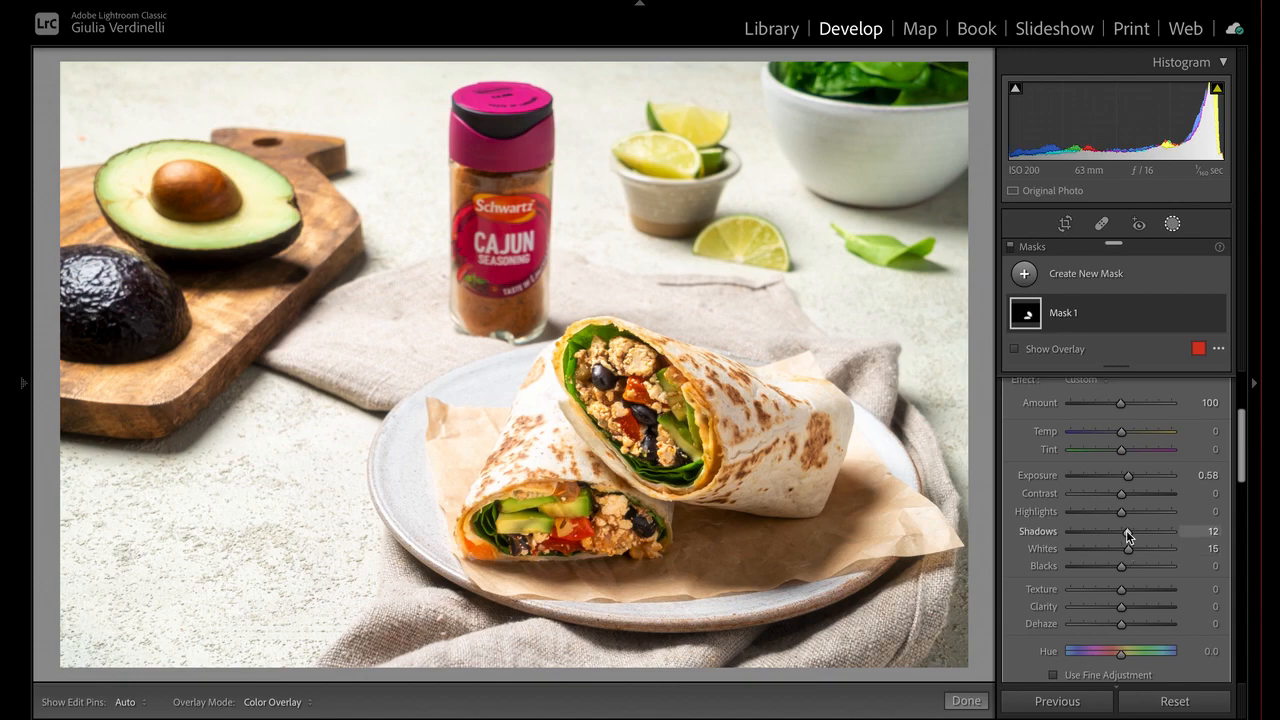
left_click_drag(1129, 552, 1133, 557)
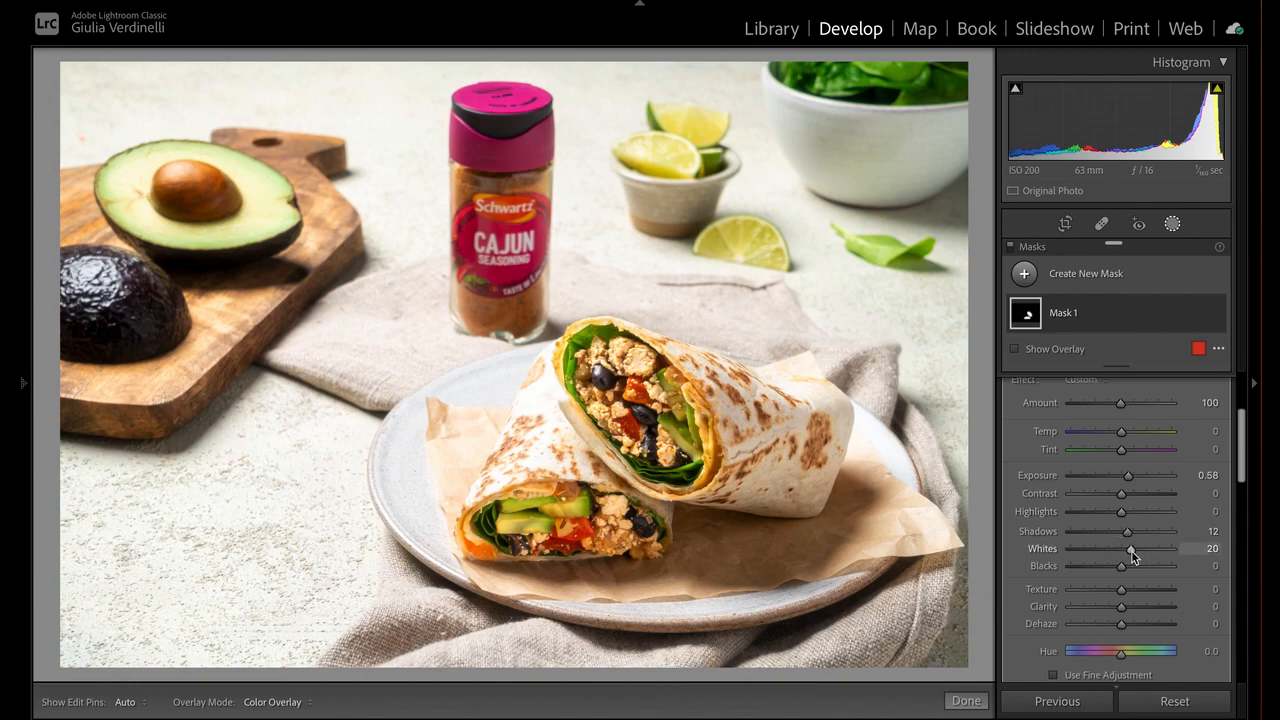
Set the filling mask's Contrast to 18.
scroll(1077, 515, "down", 3)
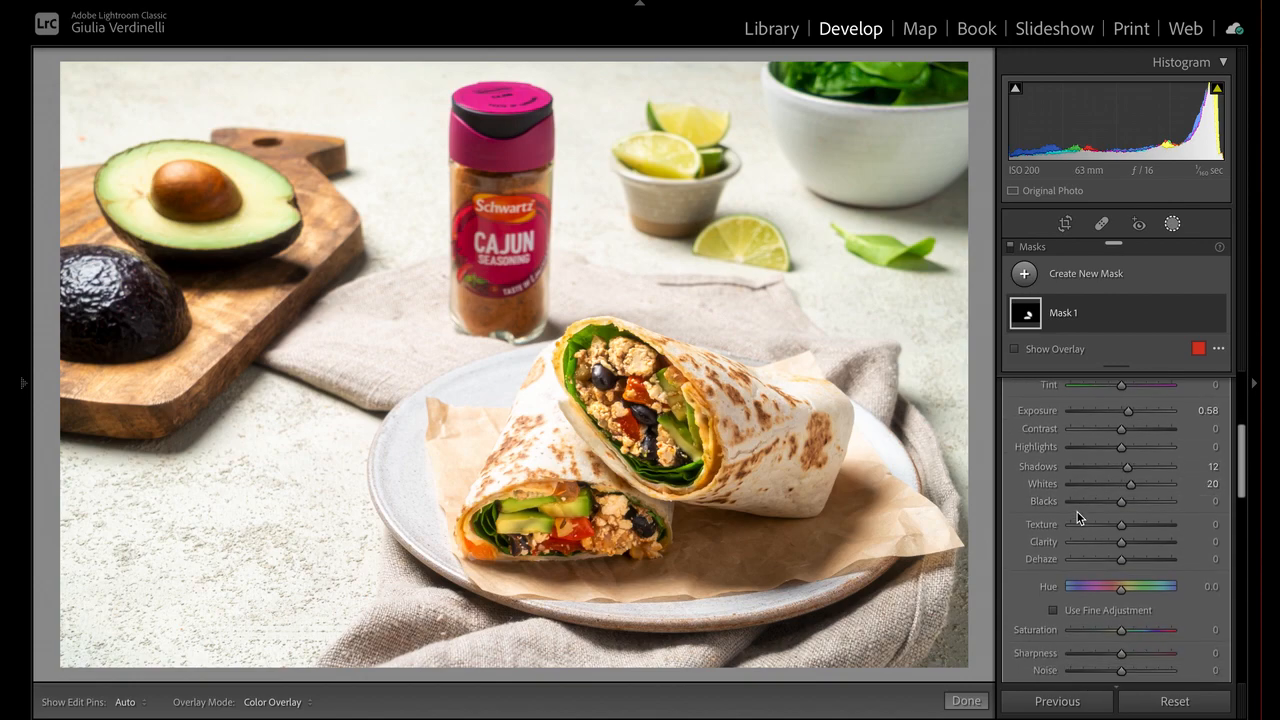
scroll(1077, 512, "up", 3)
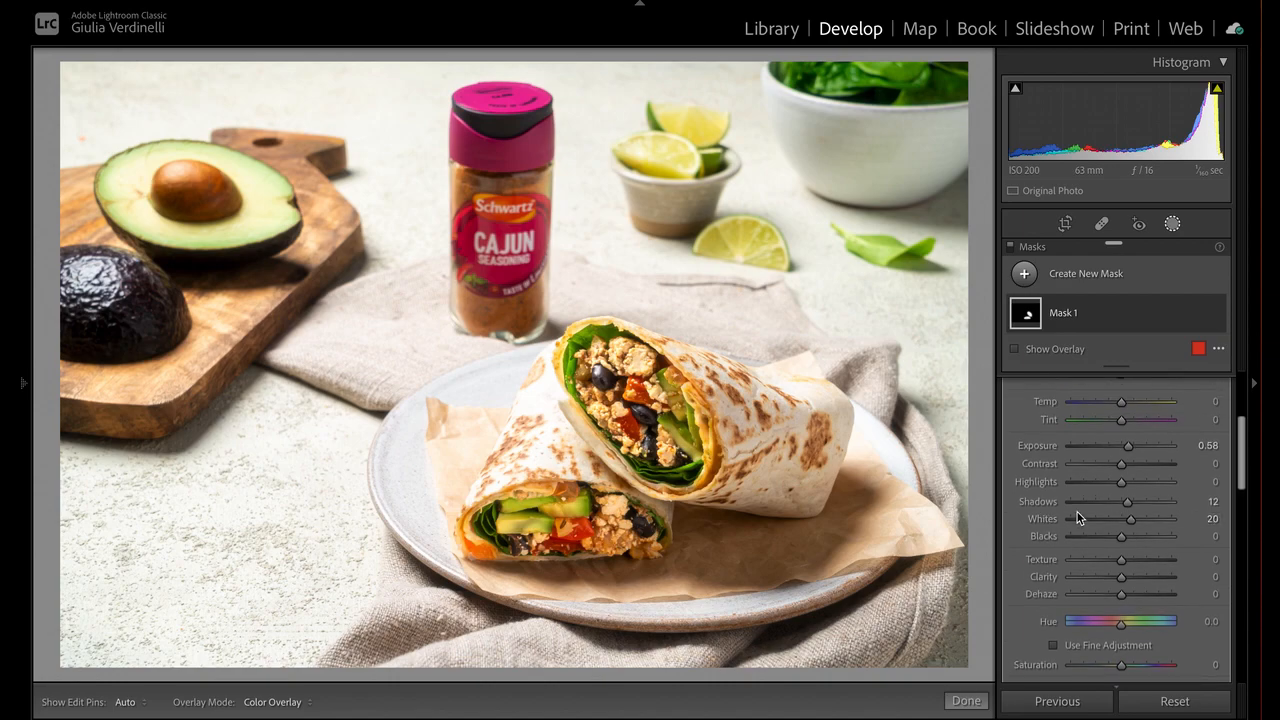
scroll(1077, 512, "up", 1)
left_click_drag(1119, 521, 1139, 521)
left_click_drag(1138, 520, 1129, 521)
scroll(1070, 415, "up", 1)
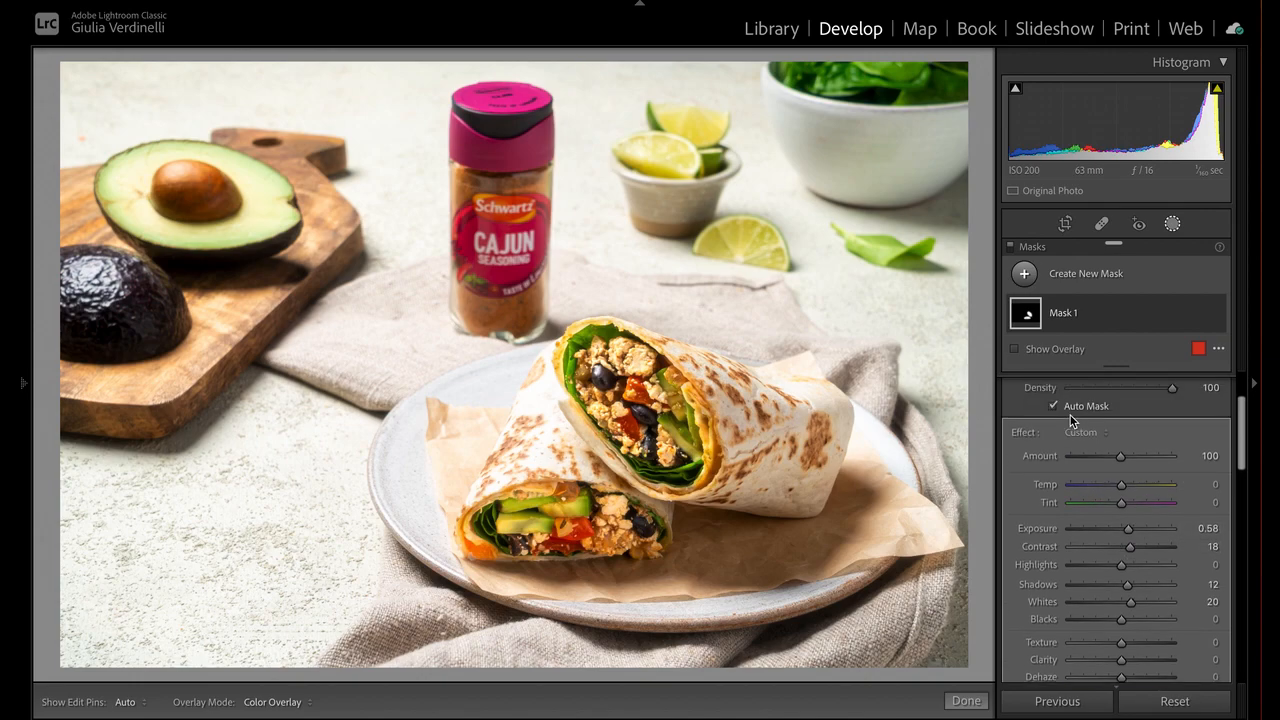
Switch the masks off and on repeatedly to compare the wrap filling with and without the adjustments.
scroll(1039, 406, "up", 3)
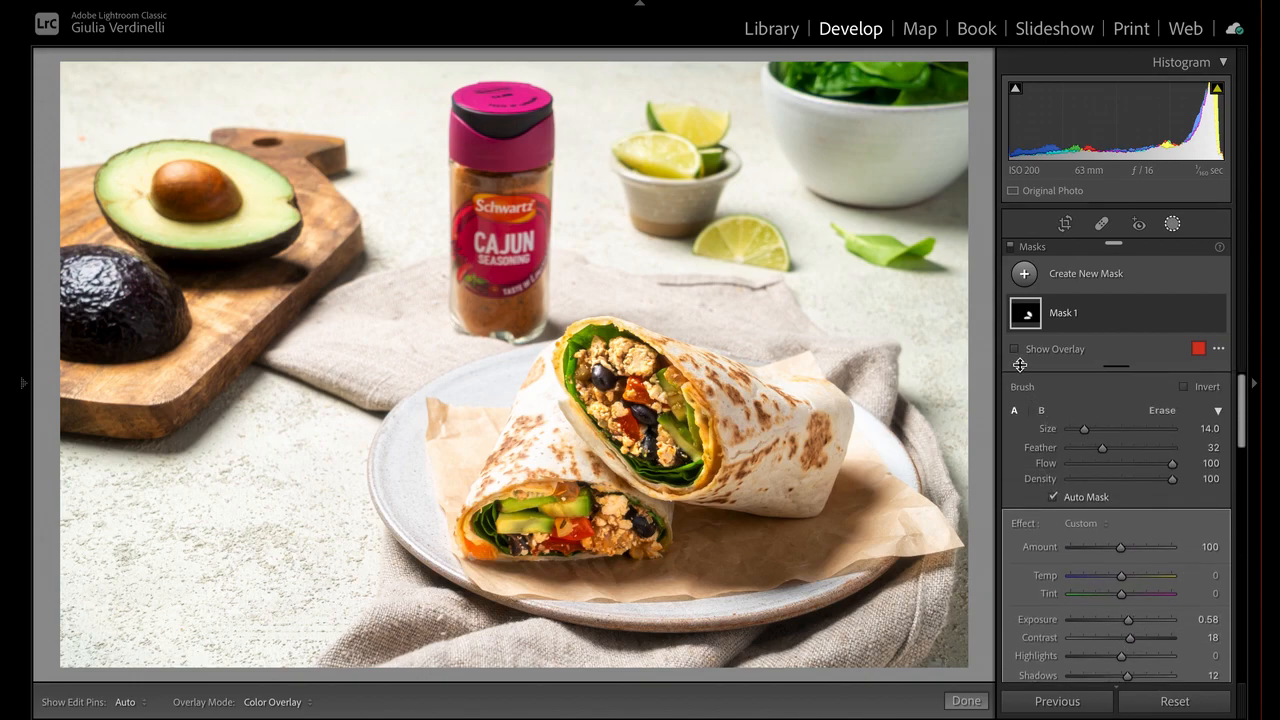
left_click(1011, 248)
left_click(1011, 248)
left_click(1011, 248)
left_click(1011, 248)
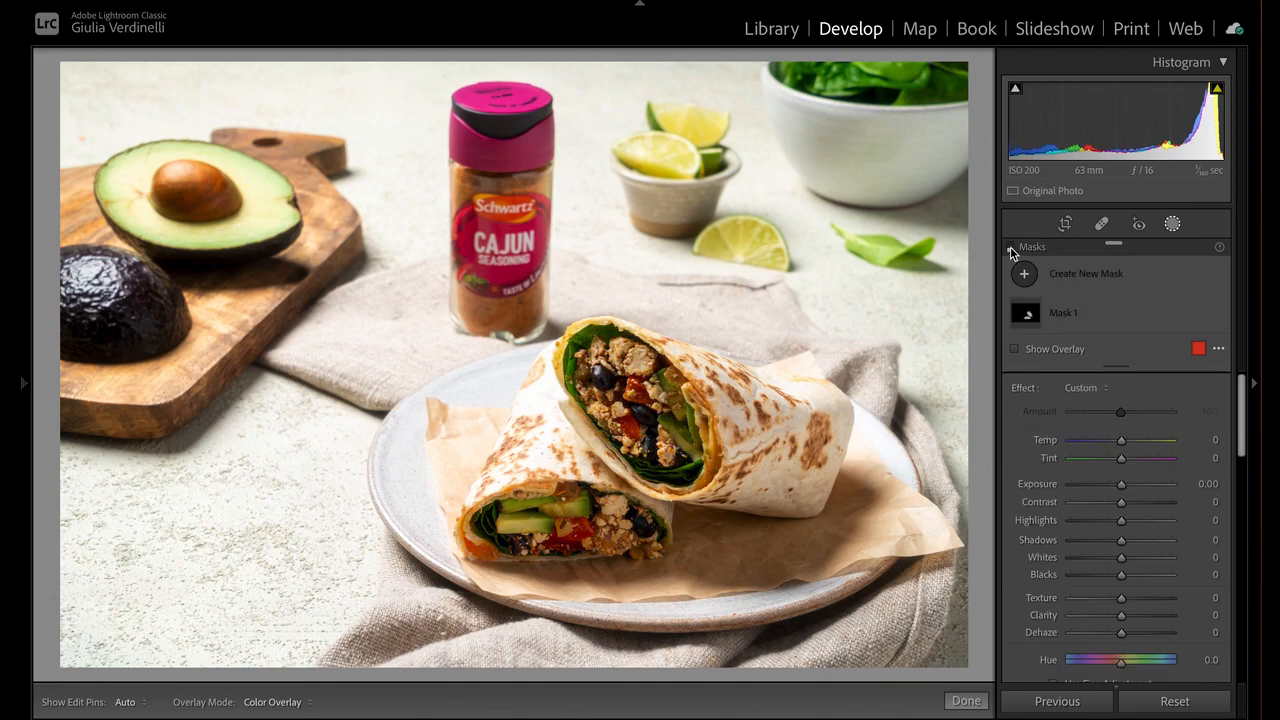
left_click(1011, 248)
left_click(1011, 248)
left_click(1011, 250)
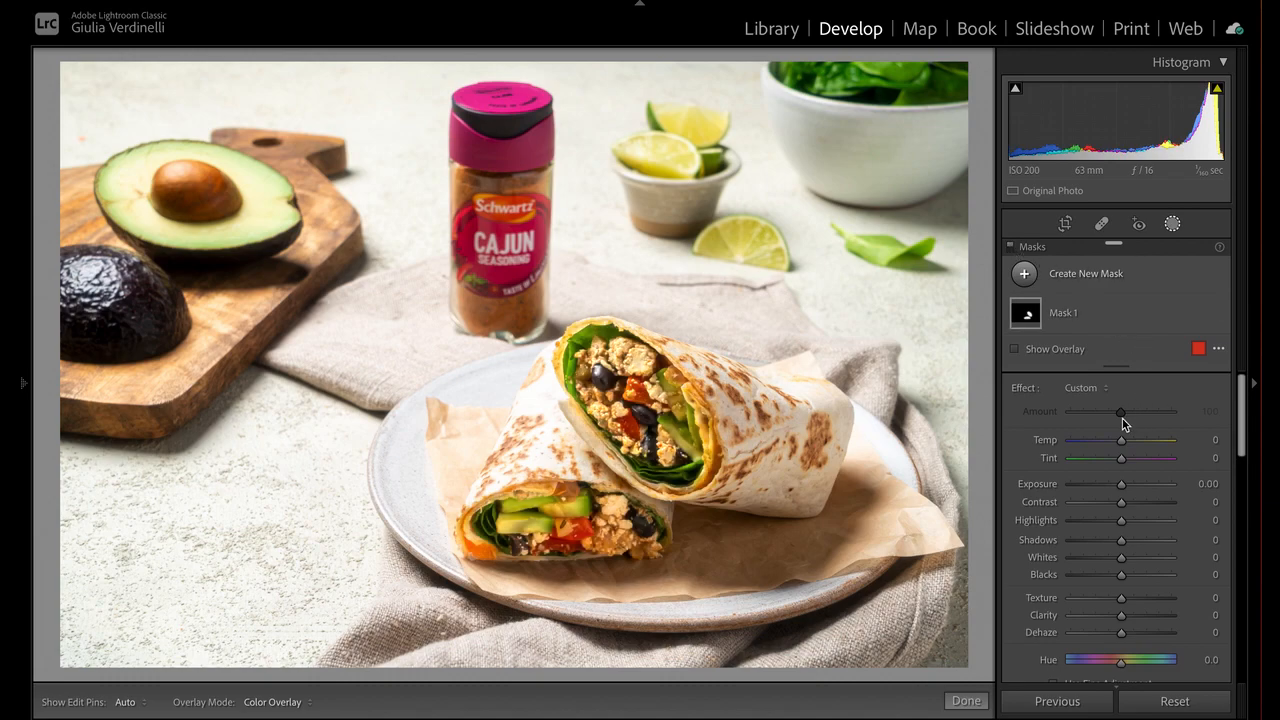
Reduce the filling mask's overall Amount to 93 and compare the photo with the masks off and on.
left_click(1068, 316)
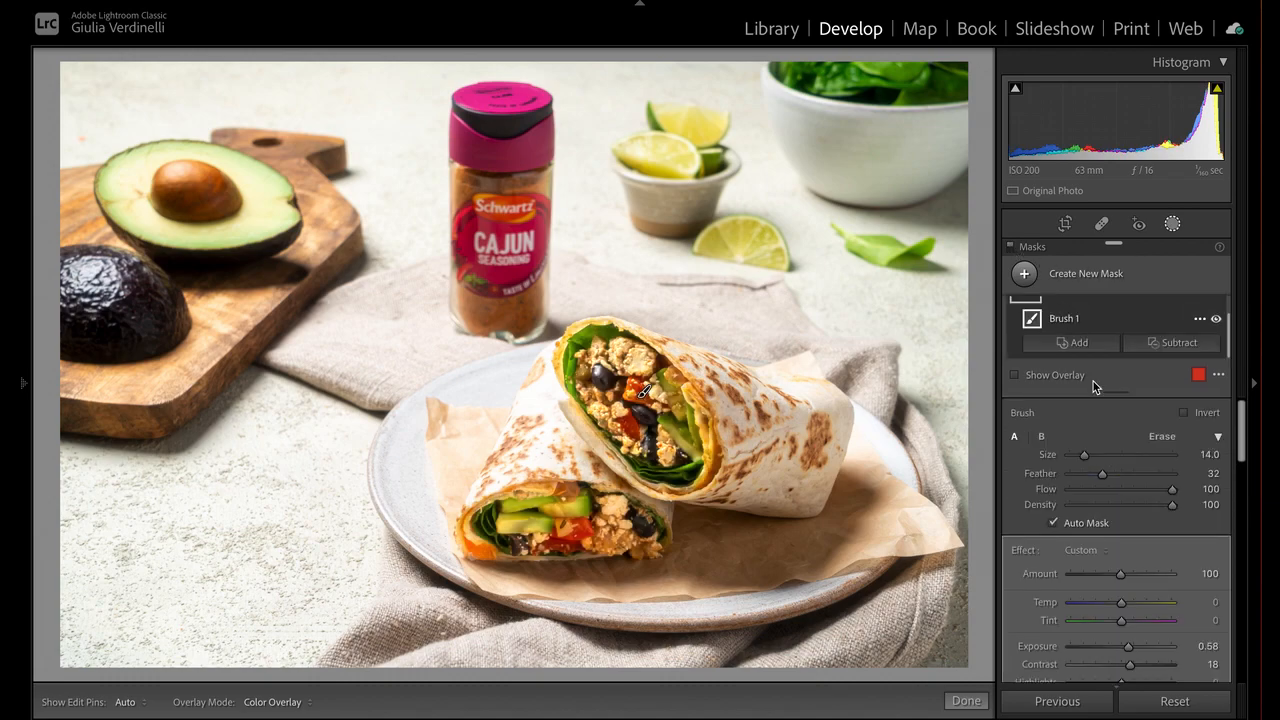
left_click(1103, 418)
mouse_move(1121, 450)
left_mouse_down()
mouse_move(1157, 446)
mouse_move(1077, 449)
mouse_move(1166, 444)
mouse_move(1066, 446)
mouse_move(1115, 451)
left_mouse_up()
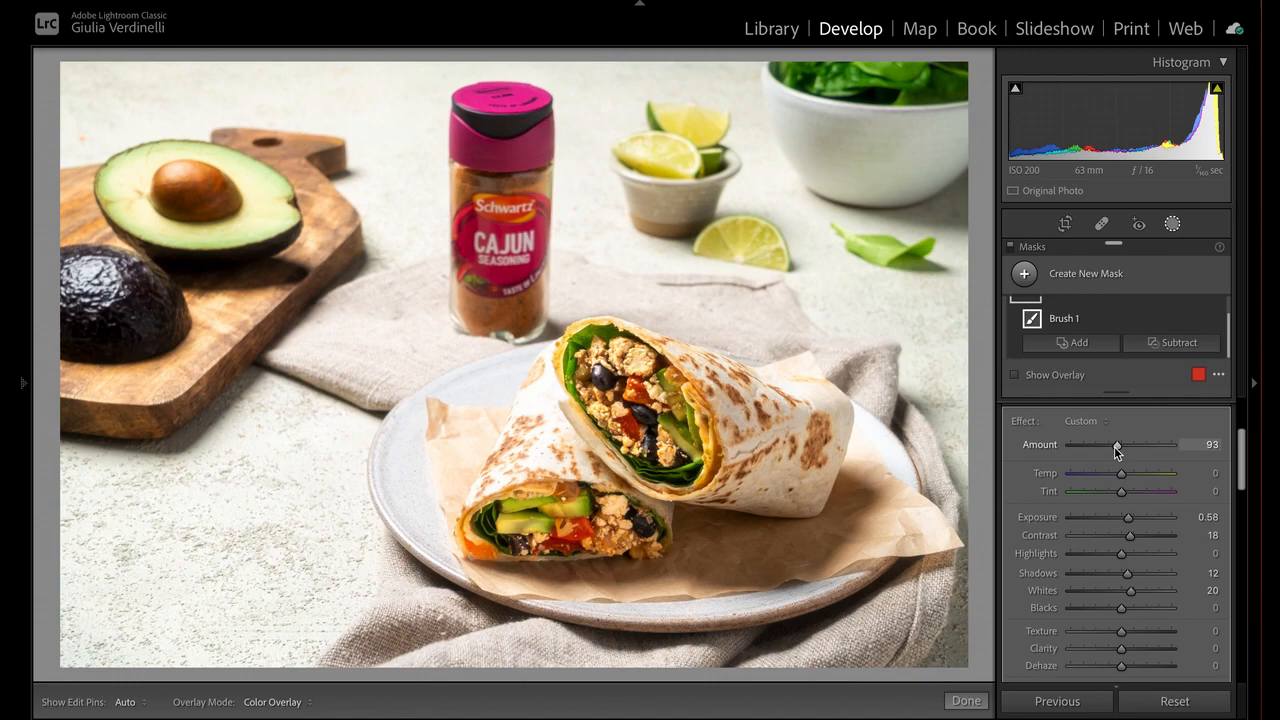
scroll(1052, 447, "up", 2)
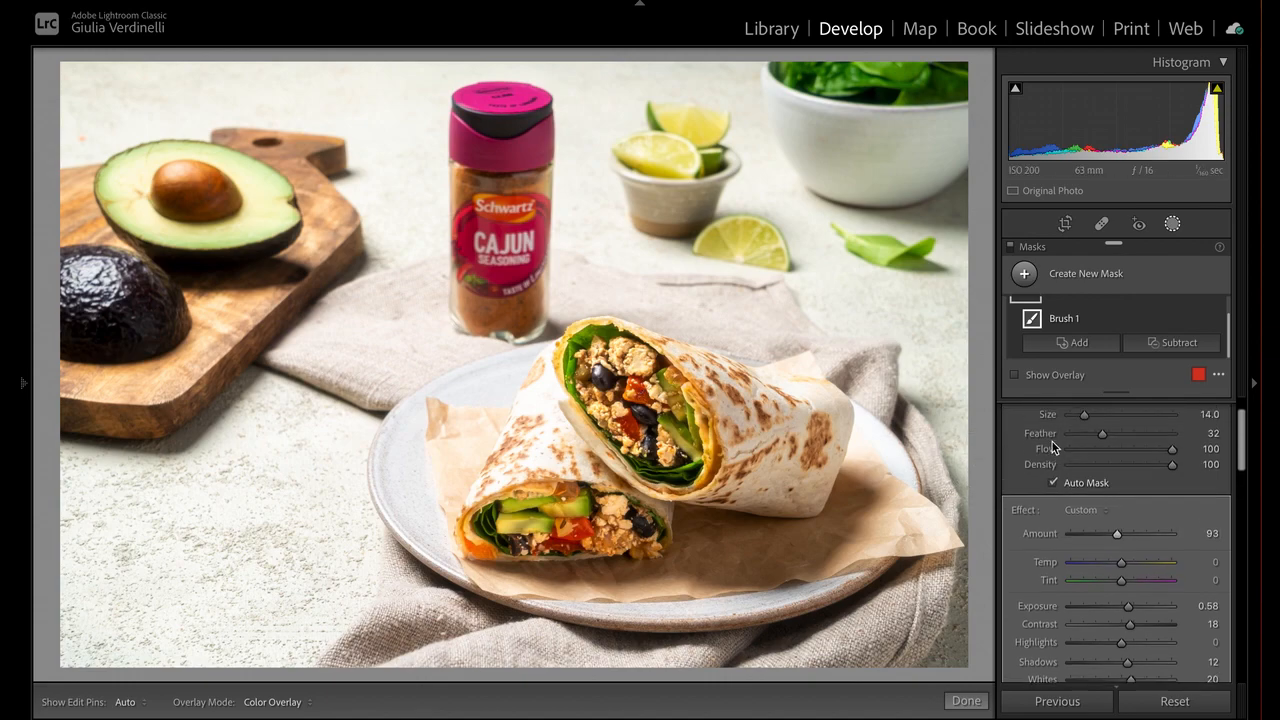
left_click(1013, 248)
left_click(1013, 248)
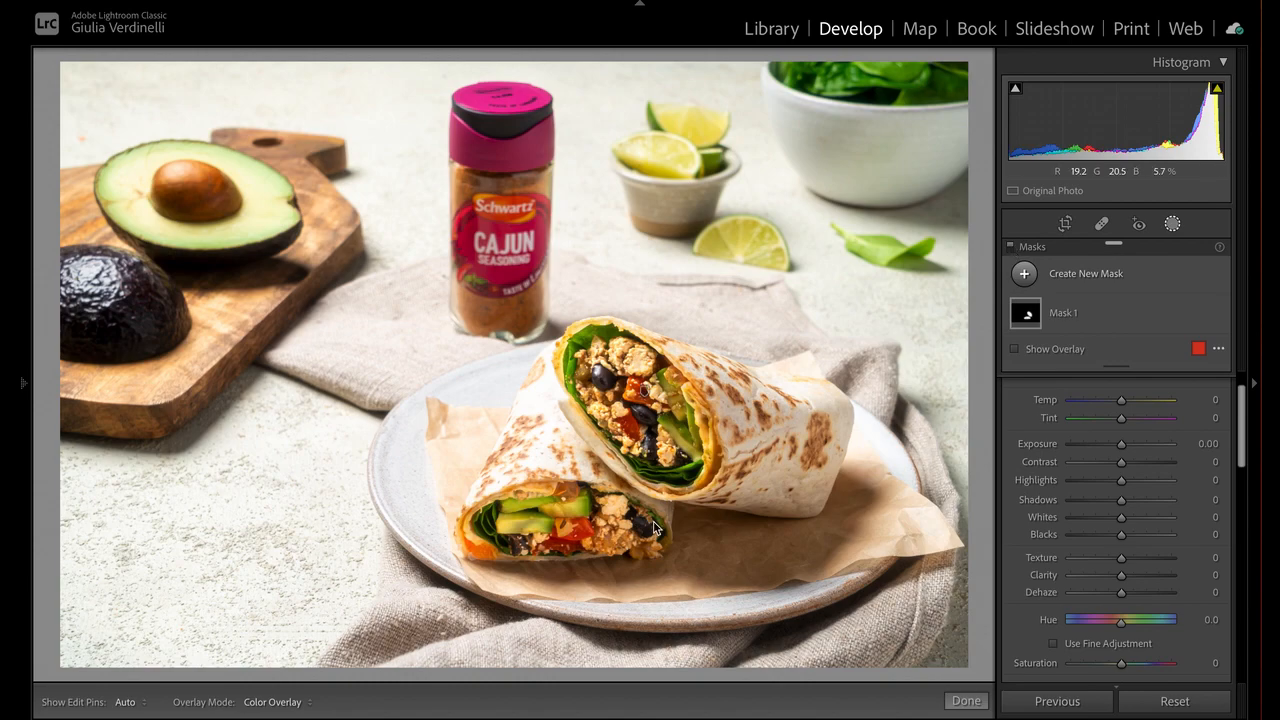
Add a radial gradient mask as a wide ellipse centred on the two wraps, covering most of both.
left_click(1175, 229)
left_click(1175, 229)
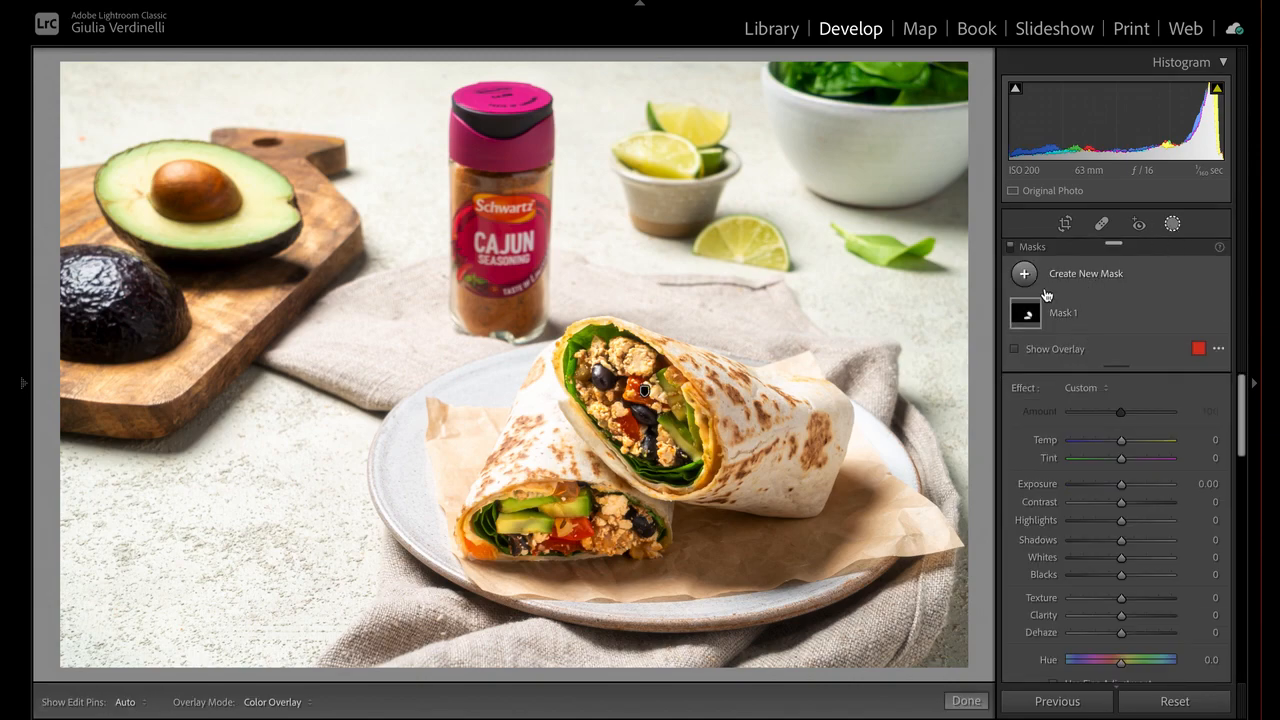
left_click(1025, 275)
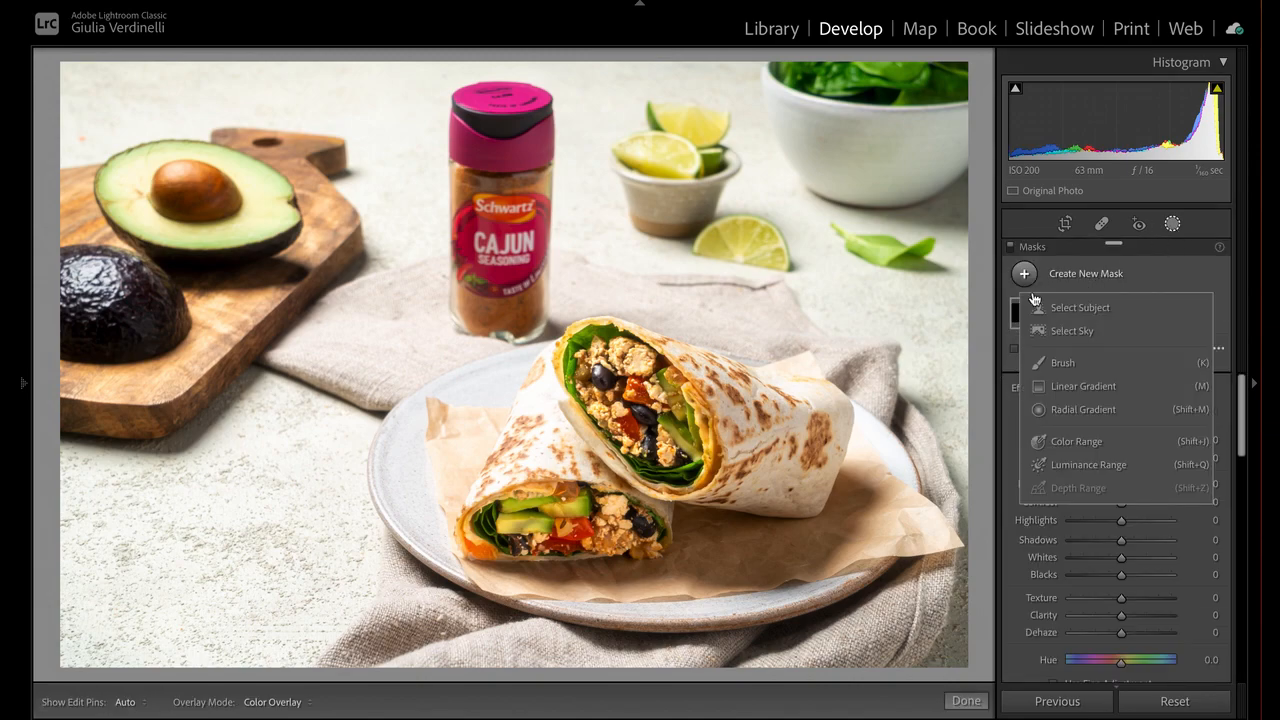
left_click(1062, 410)
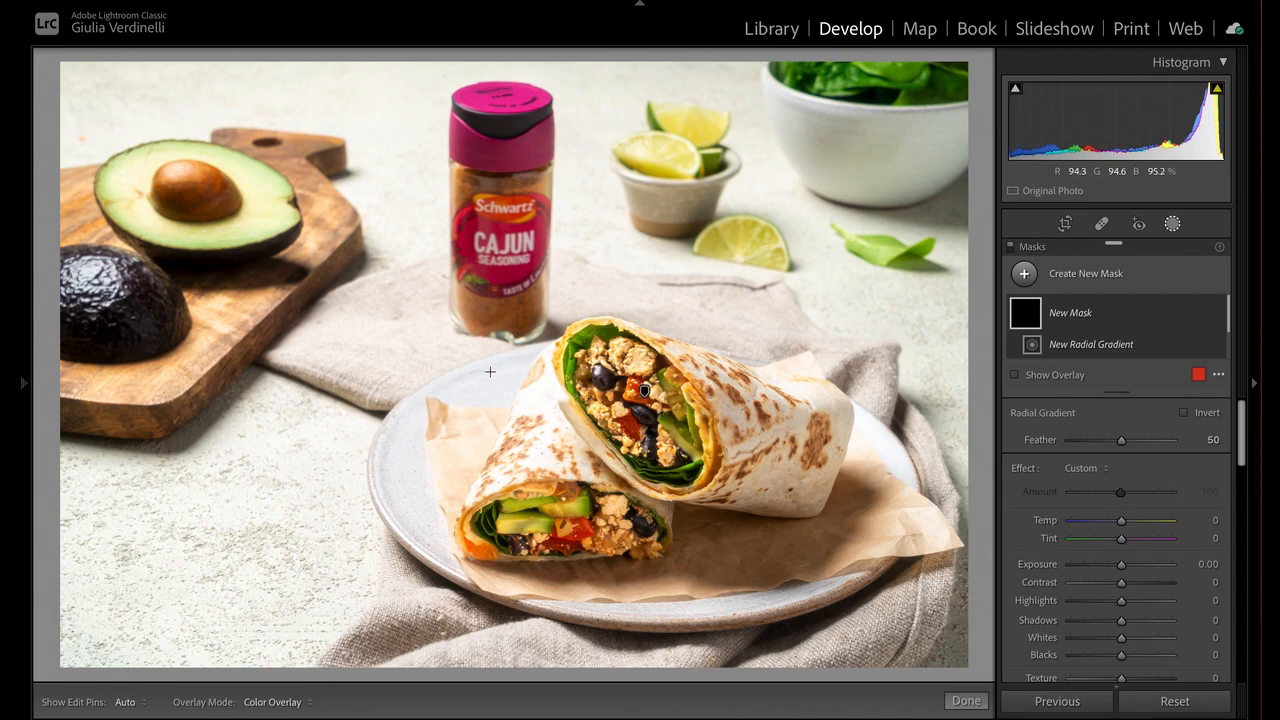
mouse_move(451, 371)
left_mouse_down()
mouse_move(617, 415)
mouse_move(690, 455)
mouse_move(749, 509)
mouse_move(795, 527)
mouse_move(786, 580)
left_mouse_up()
left_click_drag(468, 359, 661, 443)
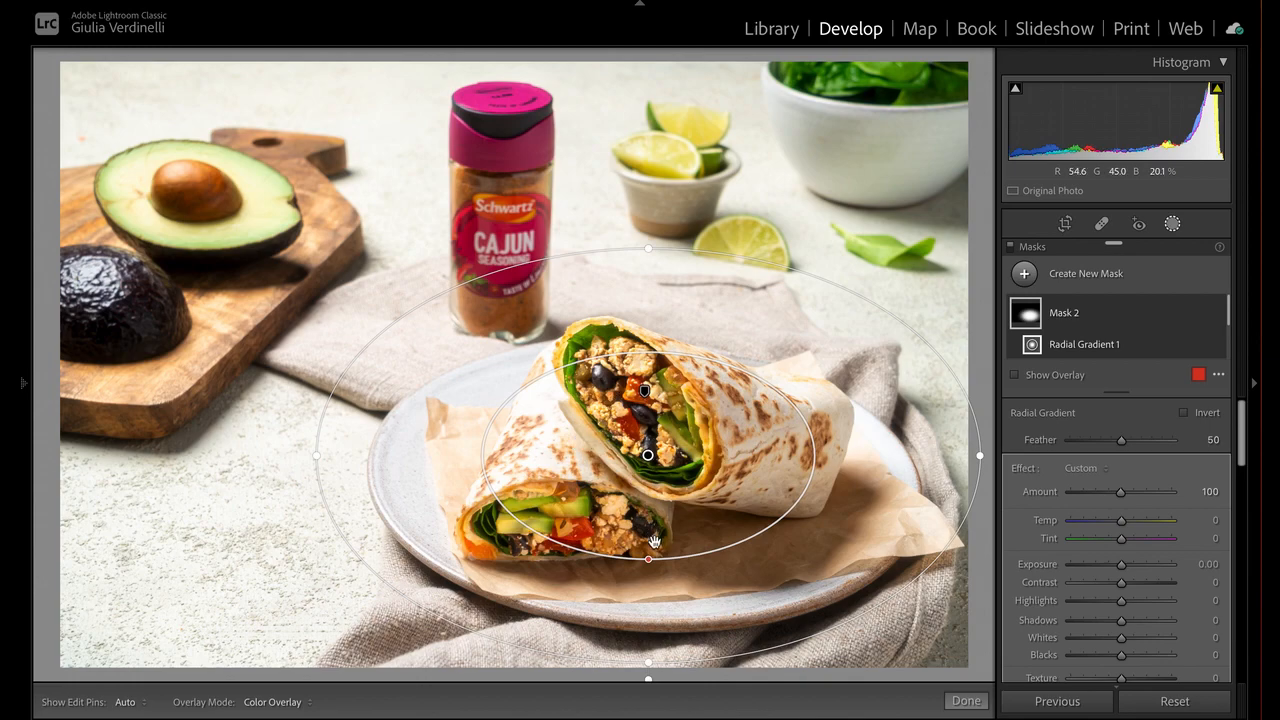
Reduce the radial gradient's feather to 39 and, with the mask overlay shown, invert the gradient to cover the area around the wraps.
left_click_drag(648, 560, 647, 584)
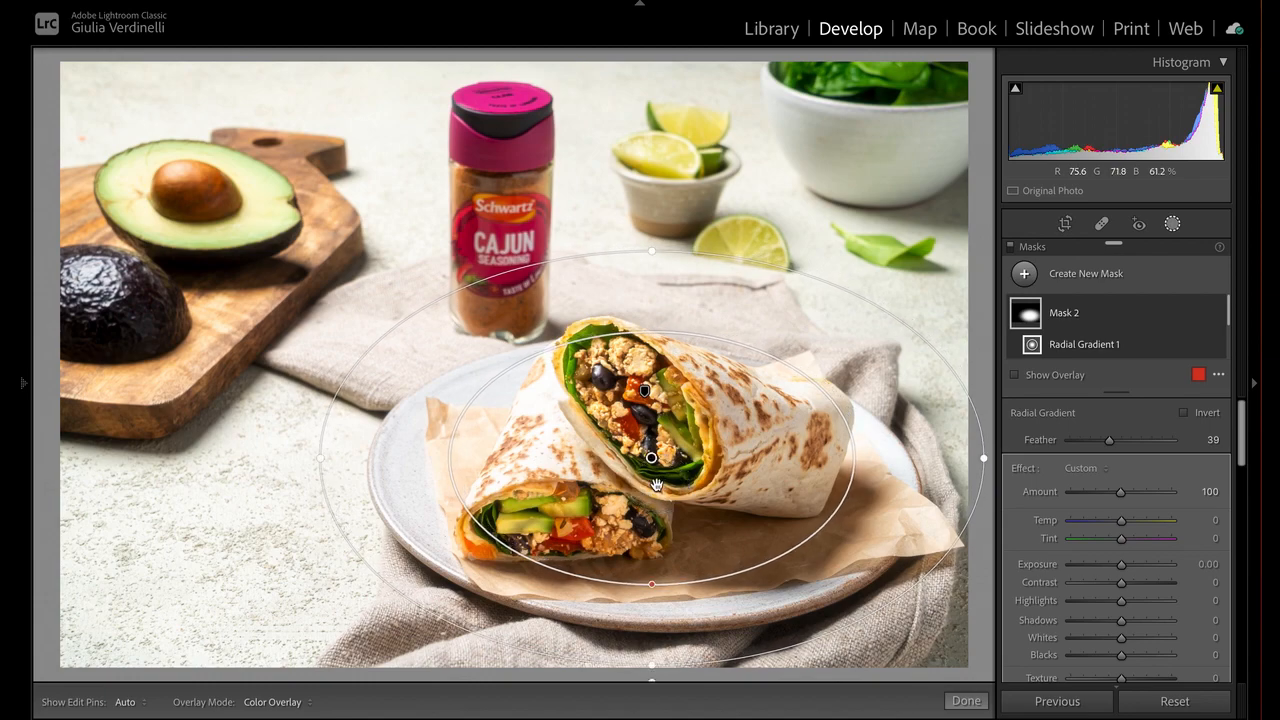
left_click(1014, 377)
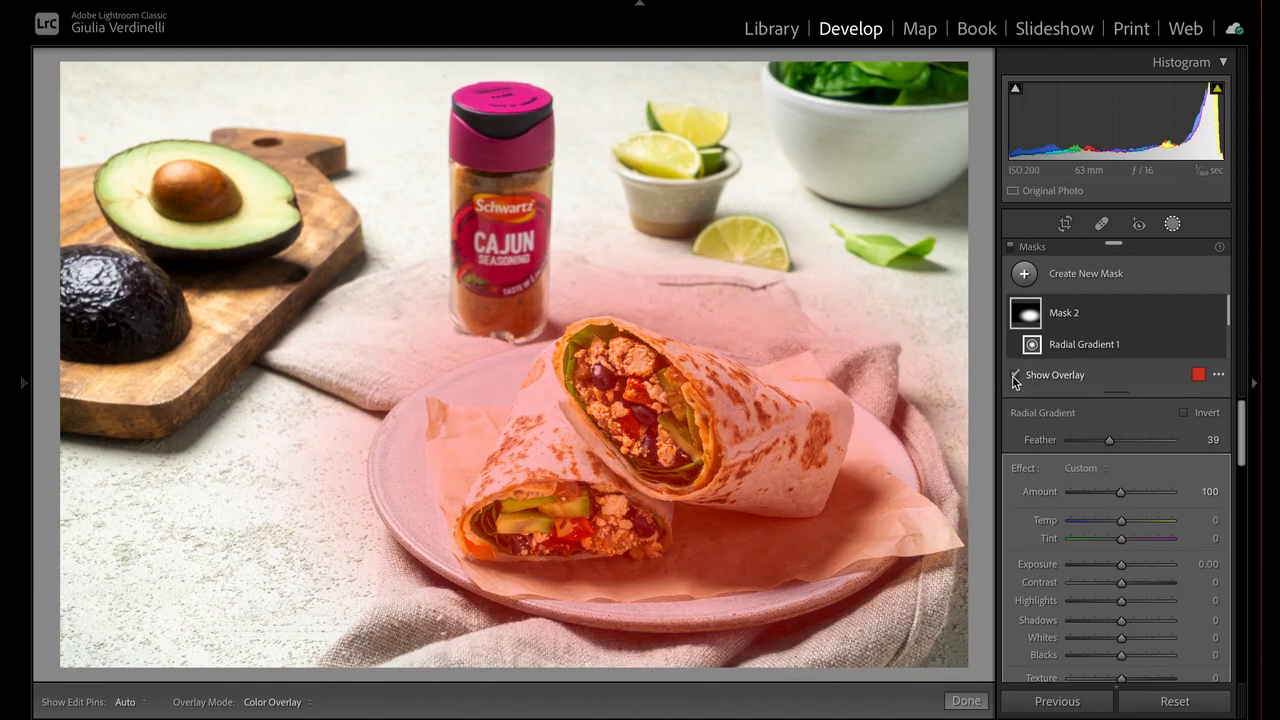
right_click(667, 443)
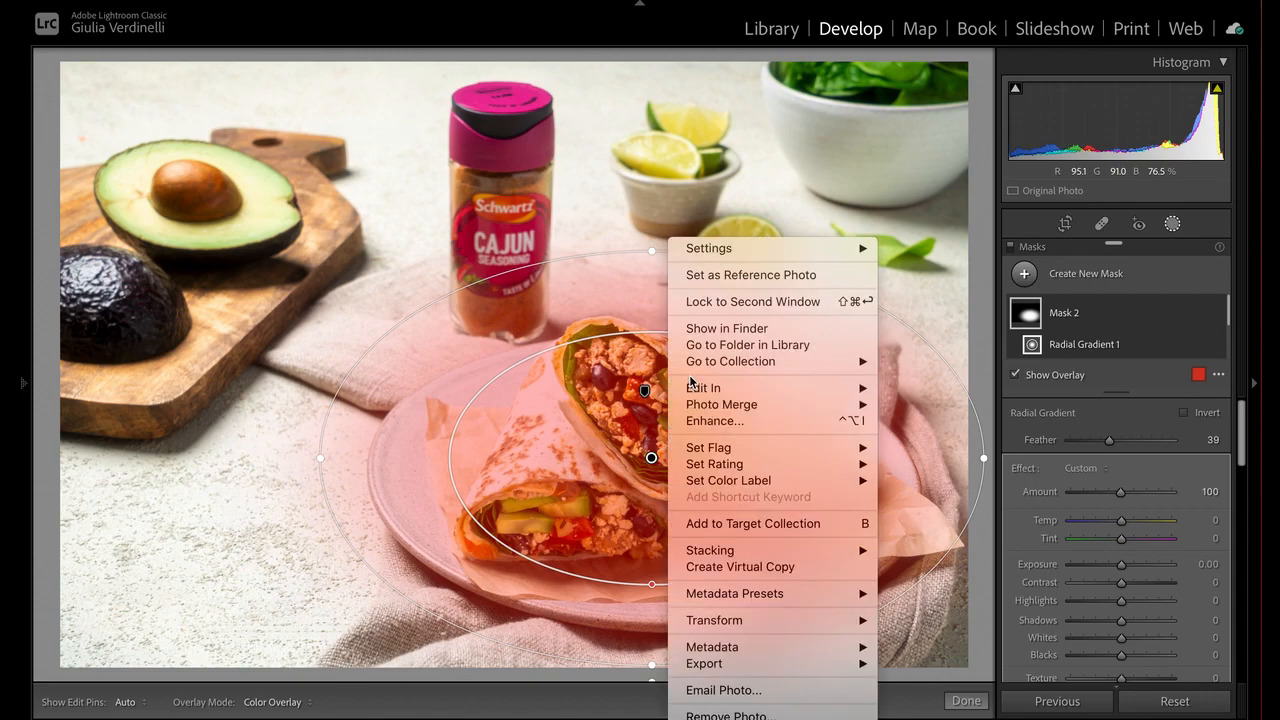
left_click(649, 452)
right_click(648, 456)
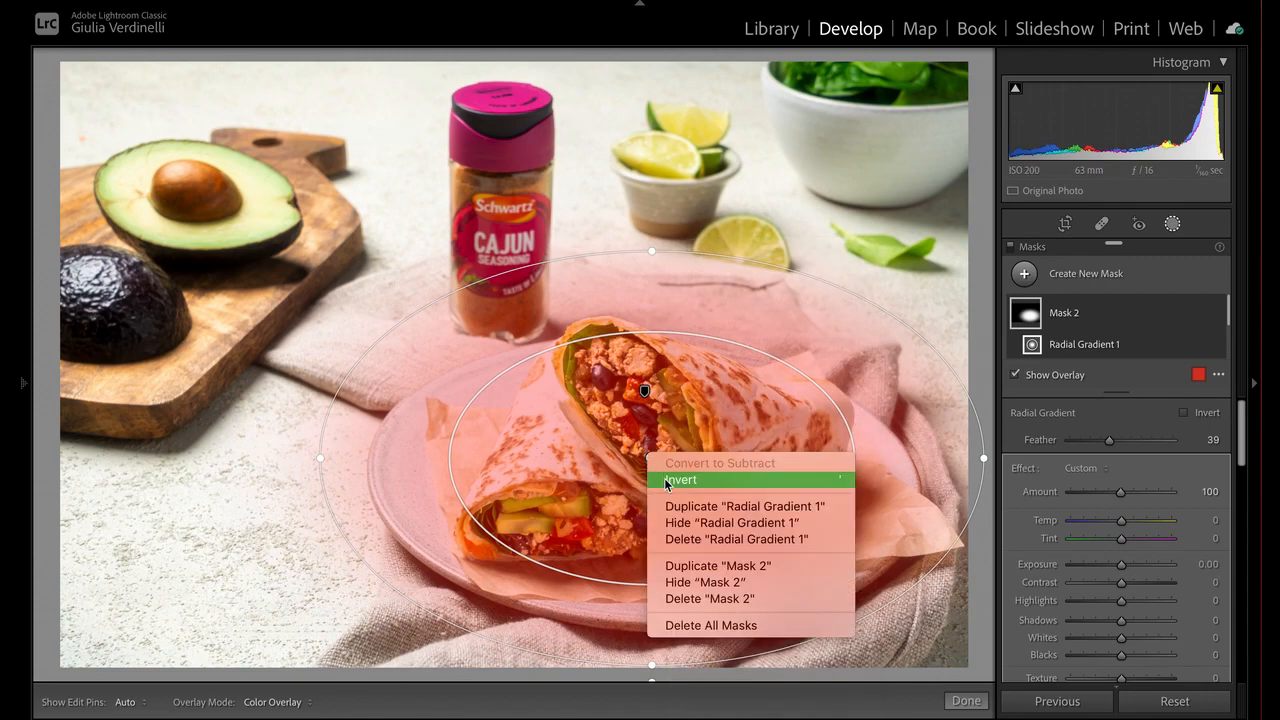
left_click(664, 479)
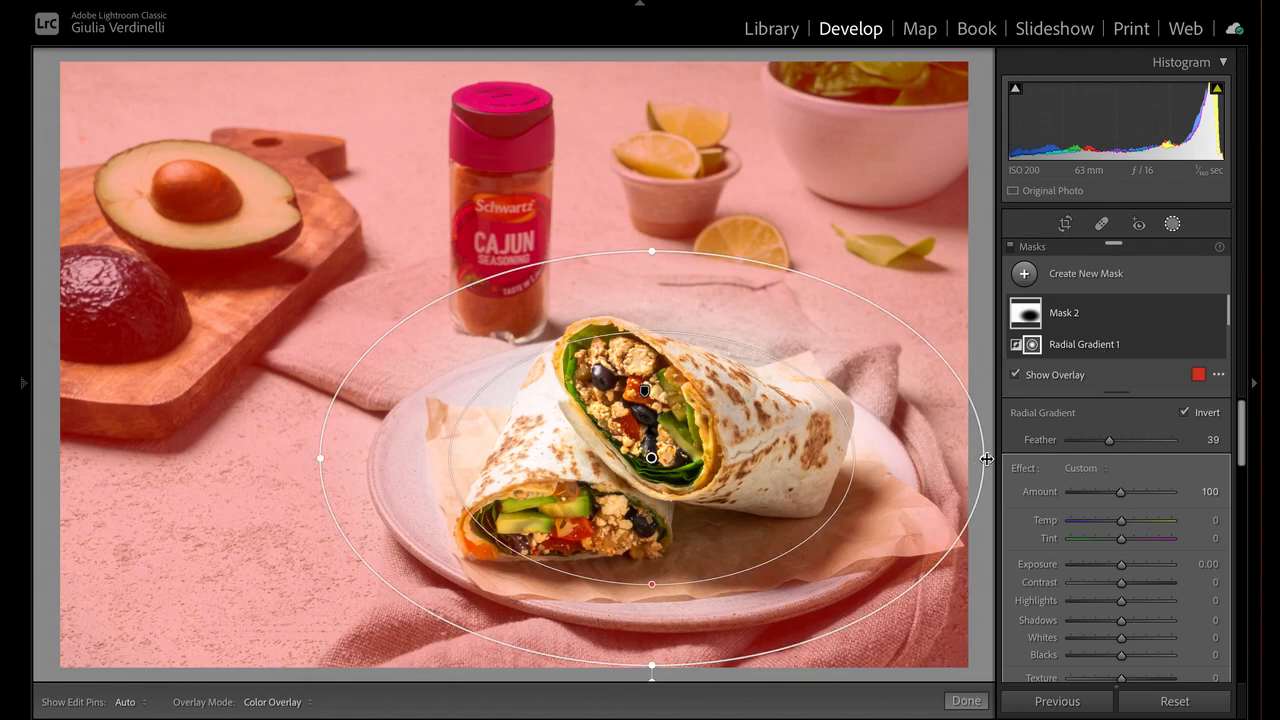
Set the inverted gradient's feather to 28 and shift its ellipse slightly down over the plate, finishing with the overlay hidden.
mouse_move(1109, 441)
left_mouse_down()
mouse_move(1036, 440)
mouse_move(1187, 447)
mouse_move(1100, 444)
left_mouse_up()
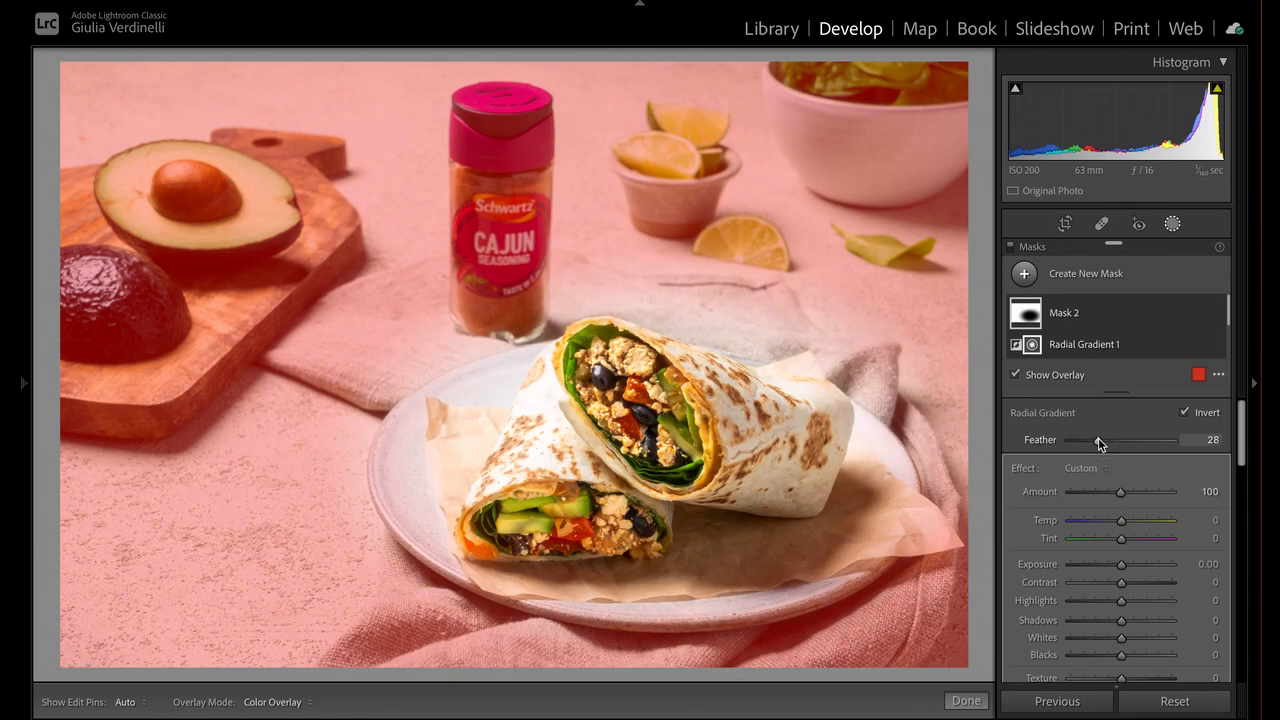
left_click_drag(651, 457, 651, 470)
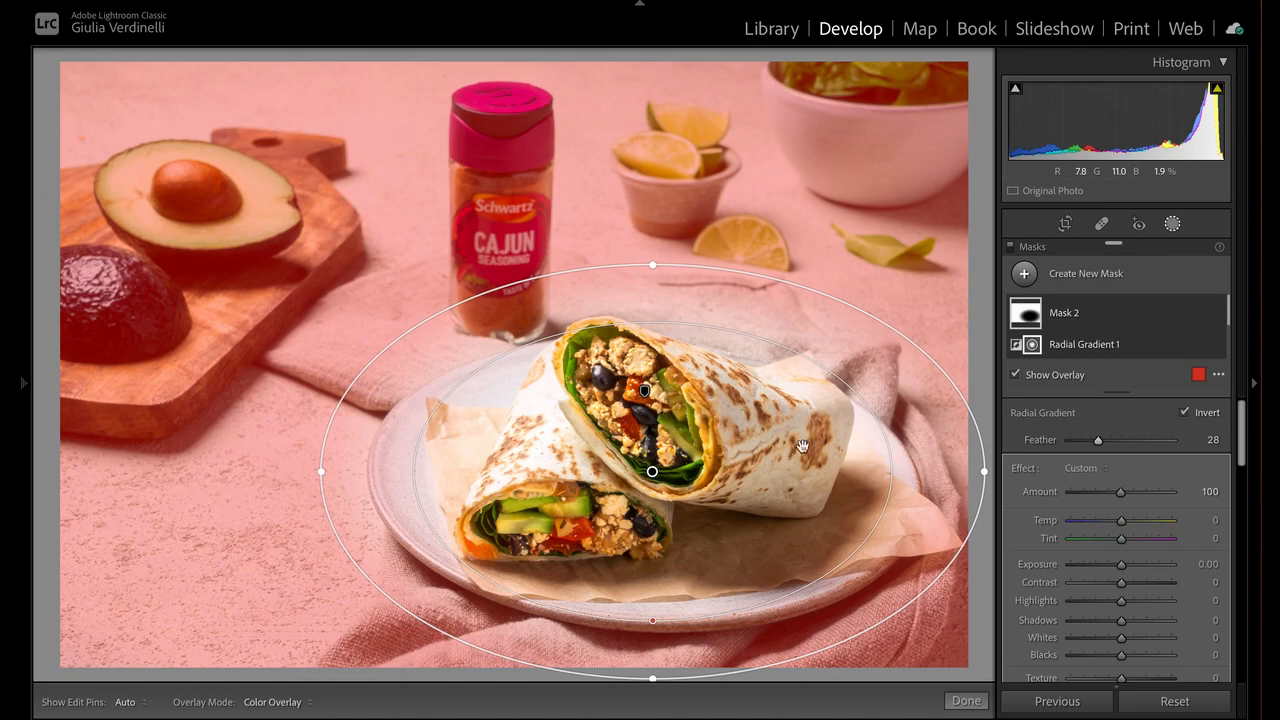
left_click(1017, 375)
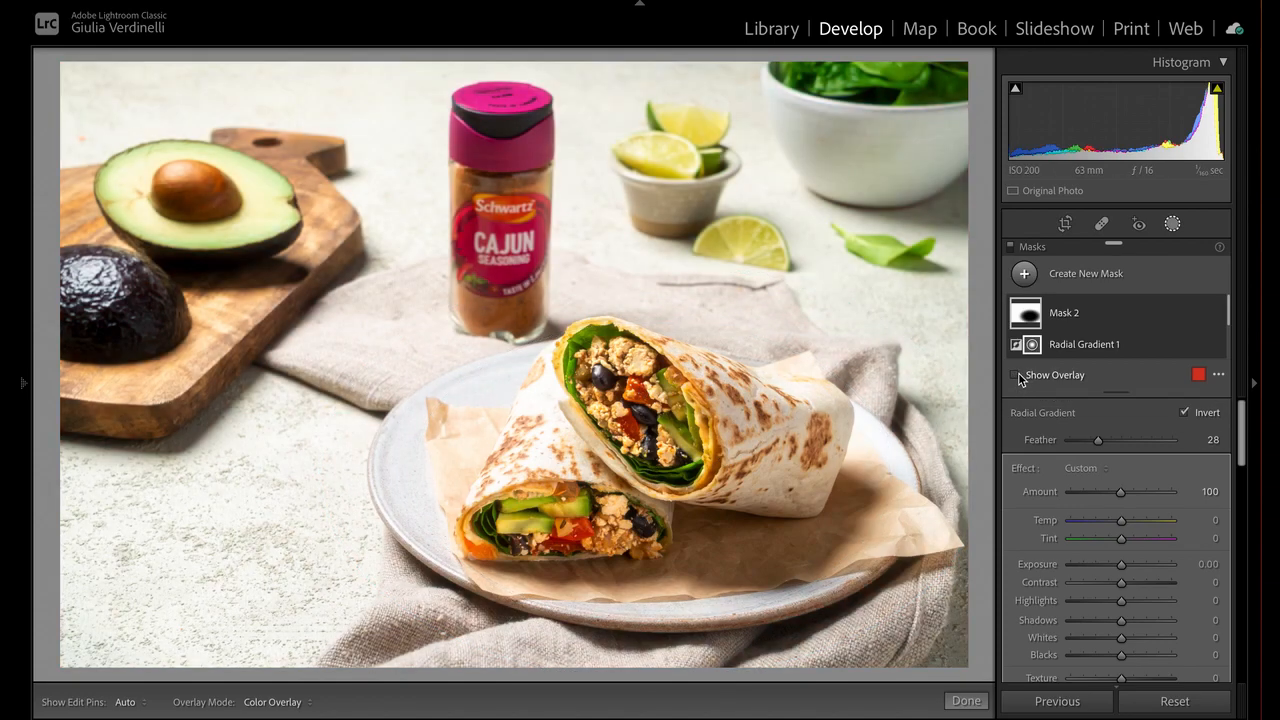
Darken the surroundings in the inverted gradient mask with Highlights -40, Shadows -31 and Exposure -0.19.
scroll(1107, 556, "down", 1)
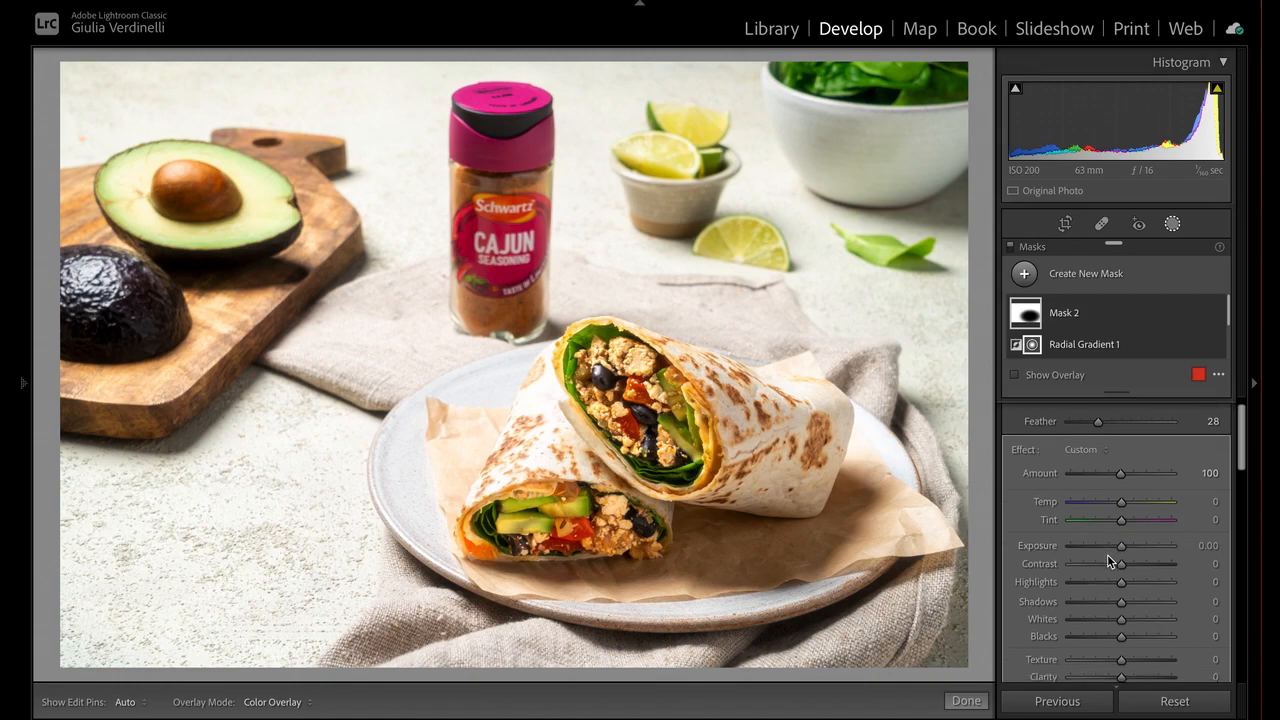
left_click(1101, 581)
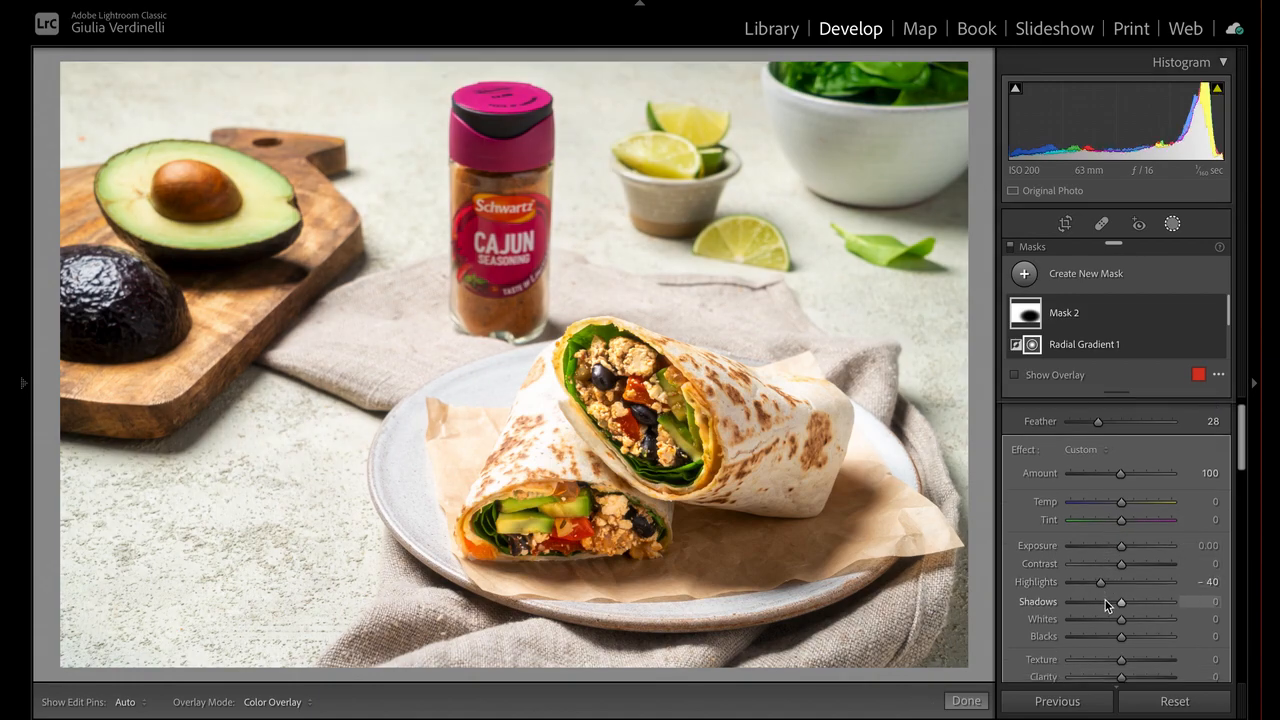
left_click(1106, 601)
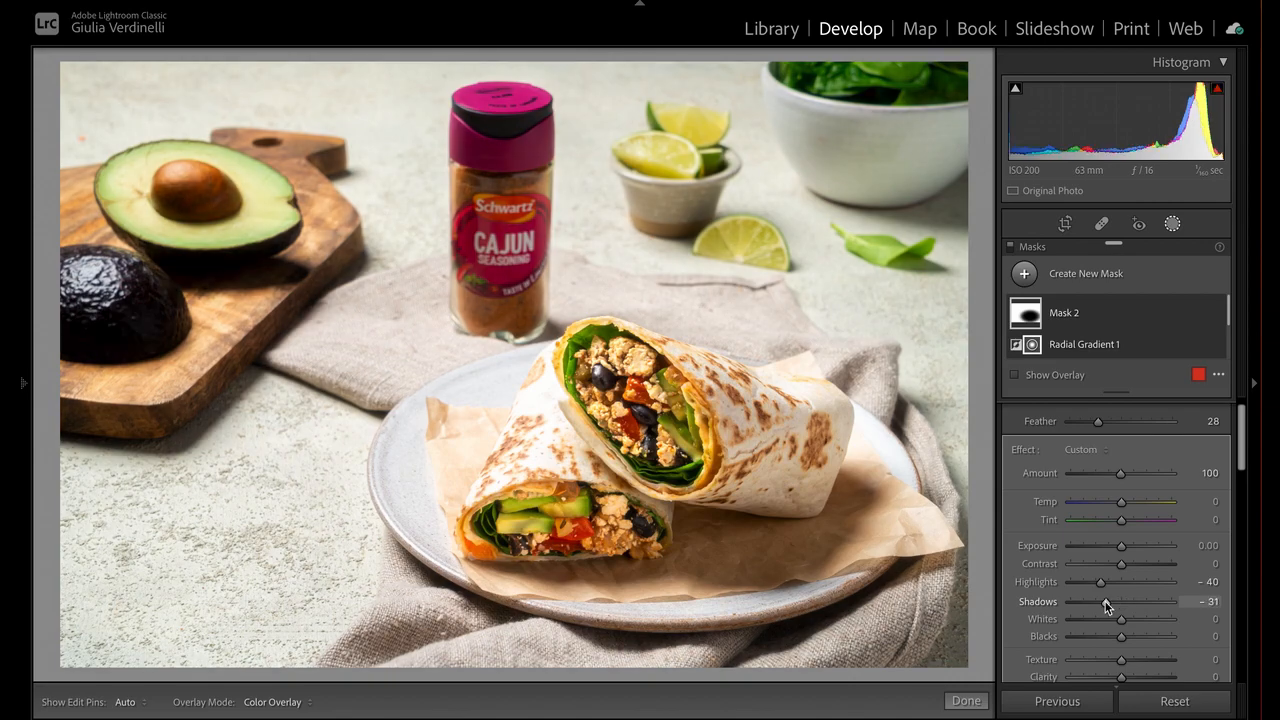
left_click_drag(1124, 551, 1119, 548)
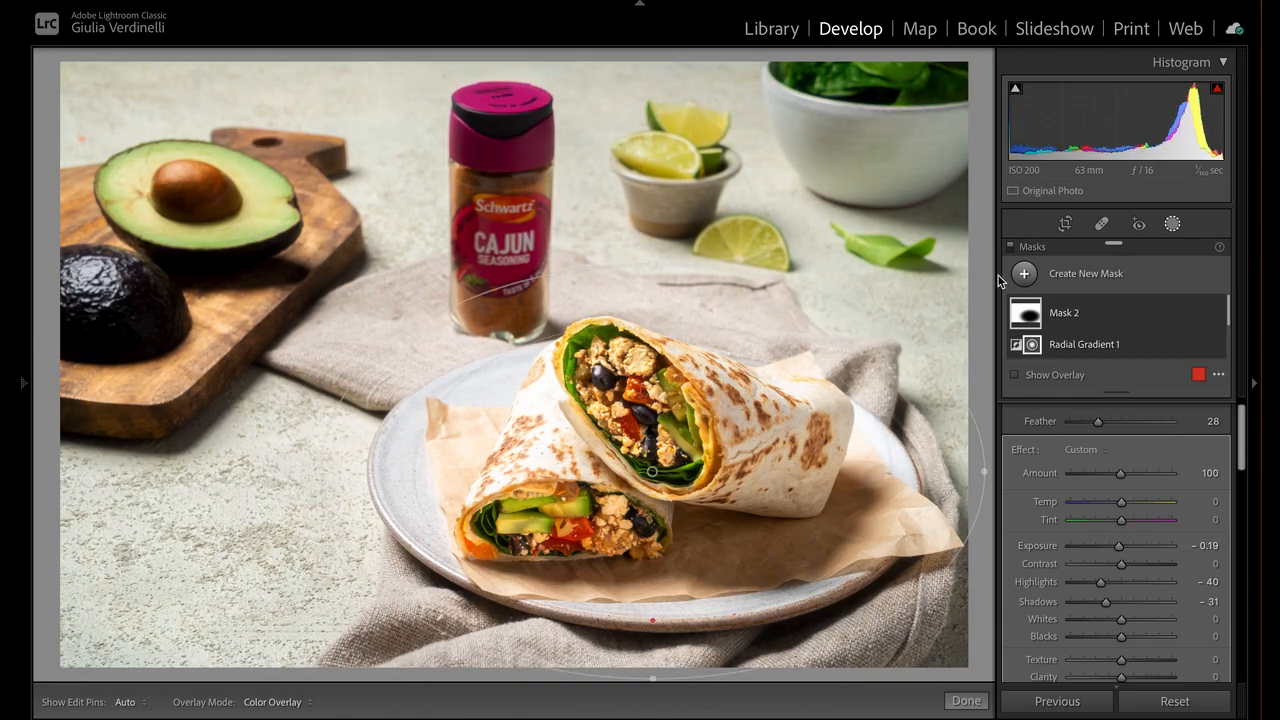
Switch all masks off and on to compare the photo with and without the darkened surroundings and brightened filling.
left_click(1013, 248)
left_click(1013, 248)
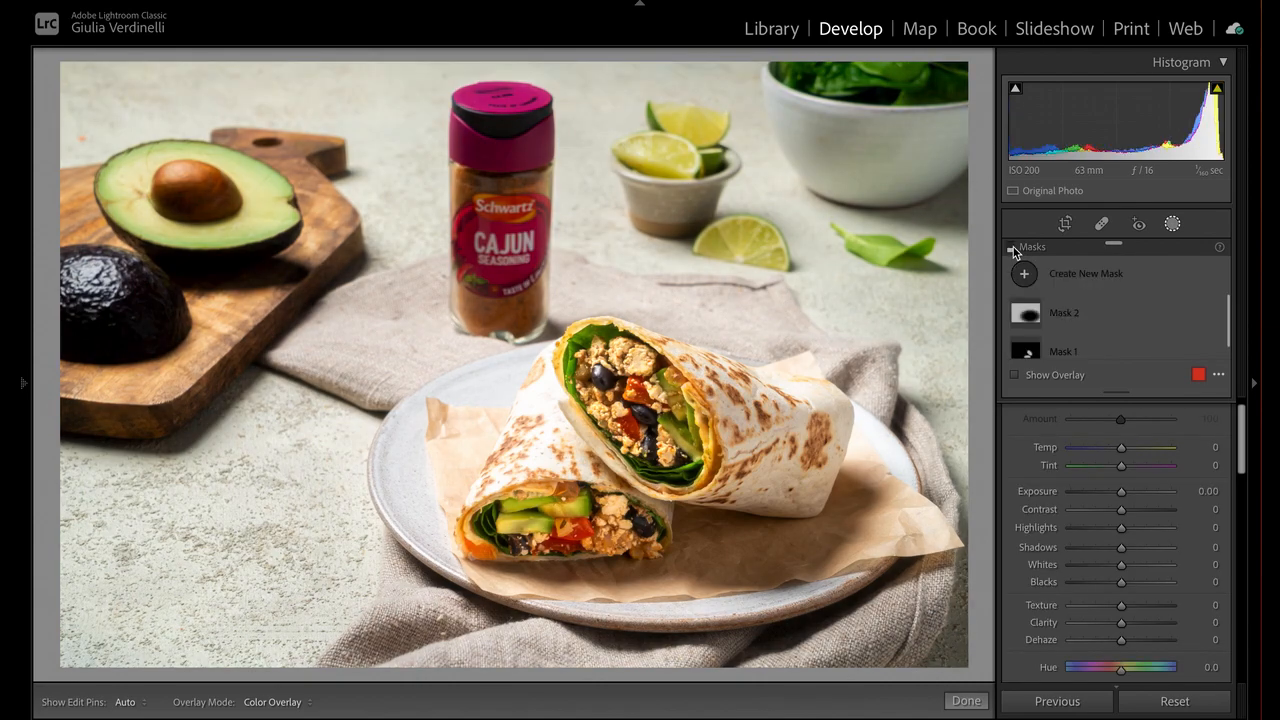
left_click(1013, 248)
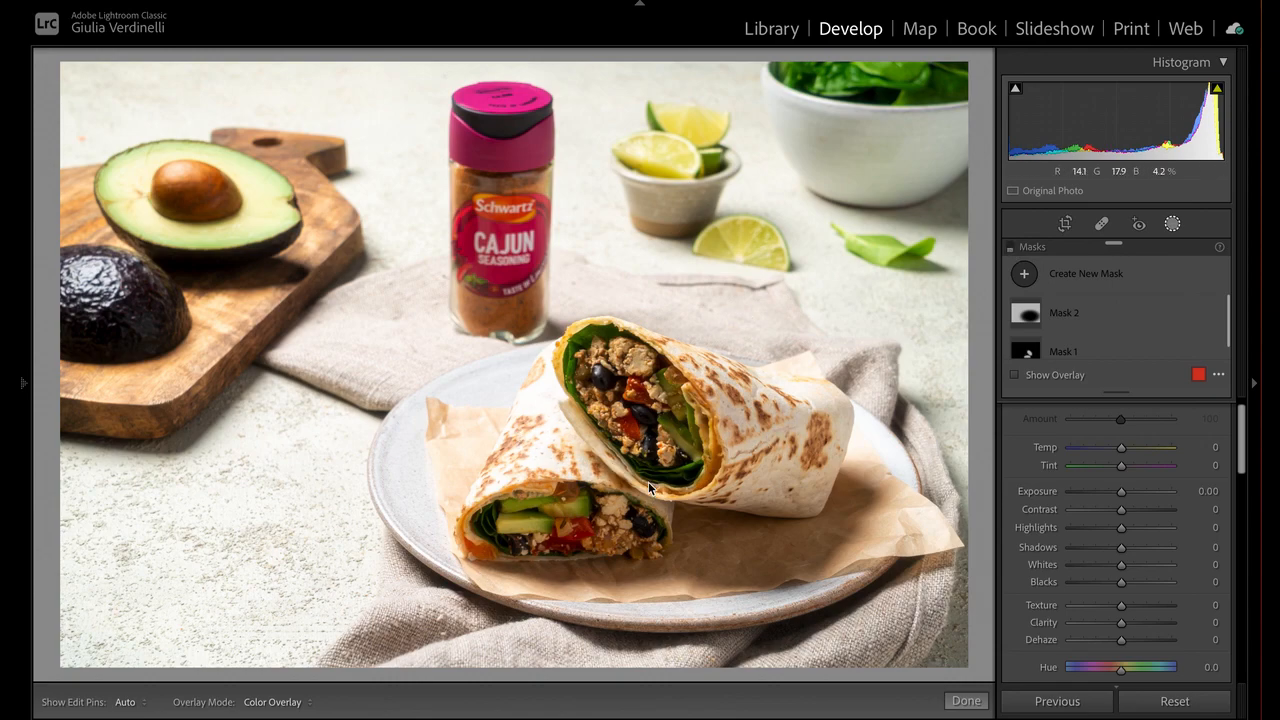
left_click(1012, 248)
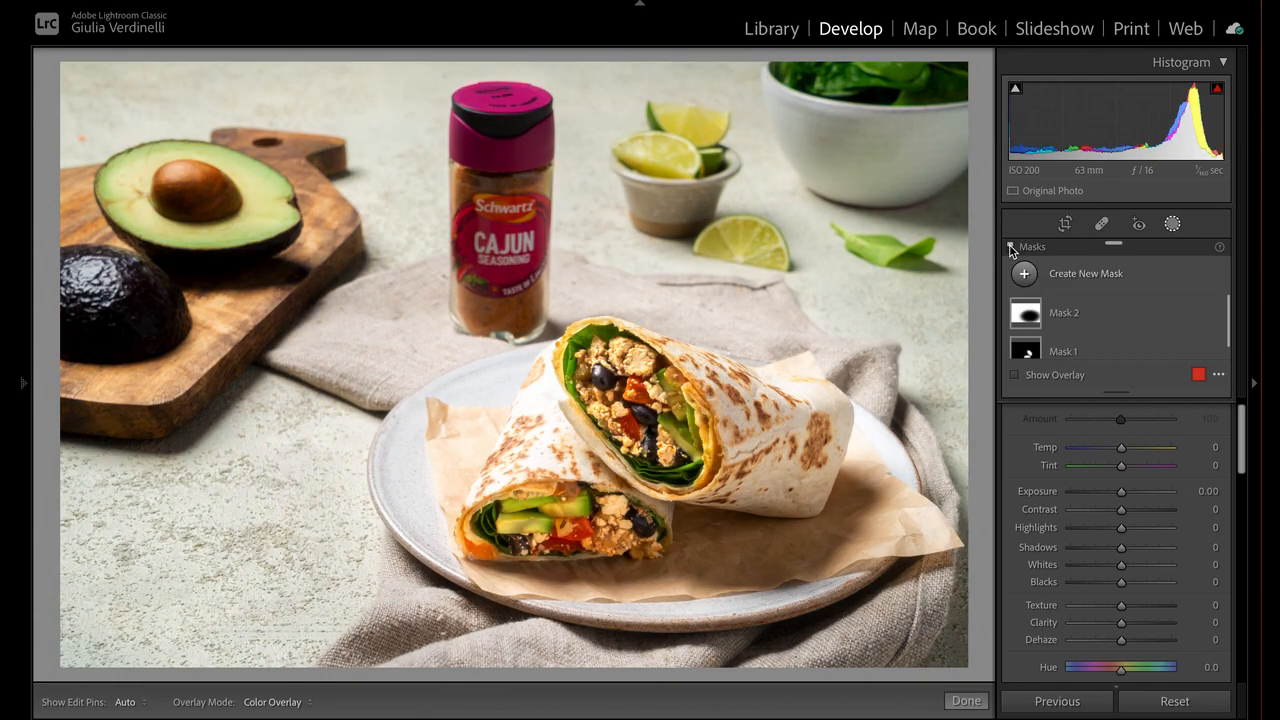